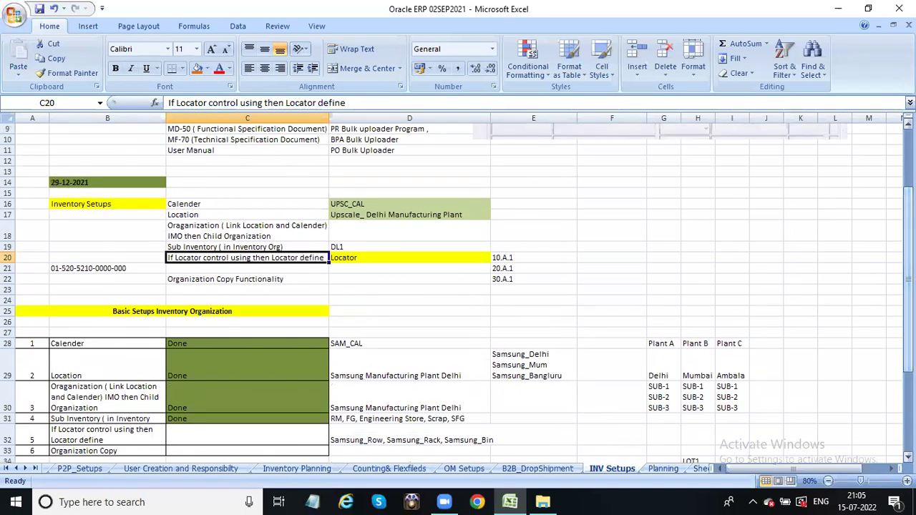
# Review the Basic Setups Inventory Organization tracker table and the Calender step's Done status.
pyautogui.moveTo(908, 202); pyautogui.dragTo(908, 206)
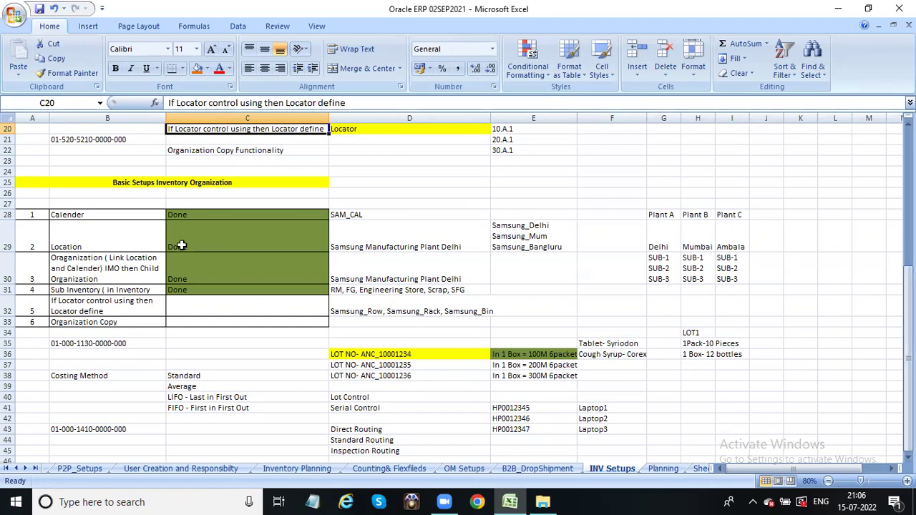
pyautogui.click(166, 184)
pyautogui.moveTo(54, 188); pyautogui.dragTo(166, 320)
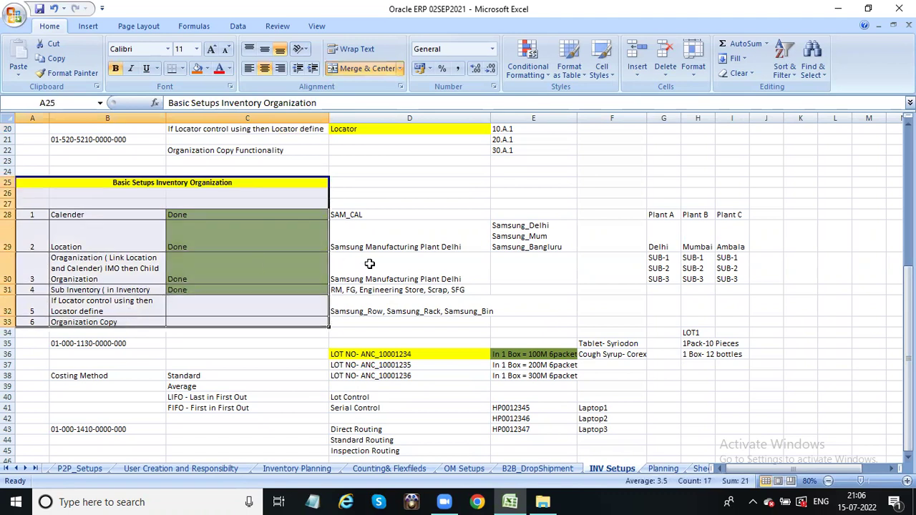
pyautogui.click(396, 257)
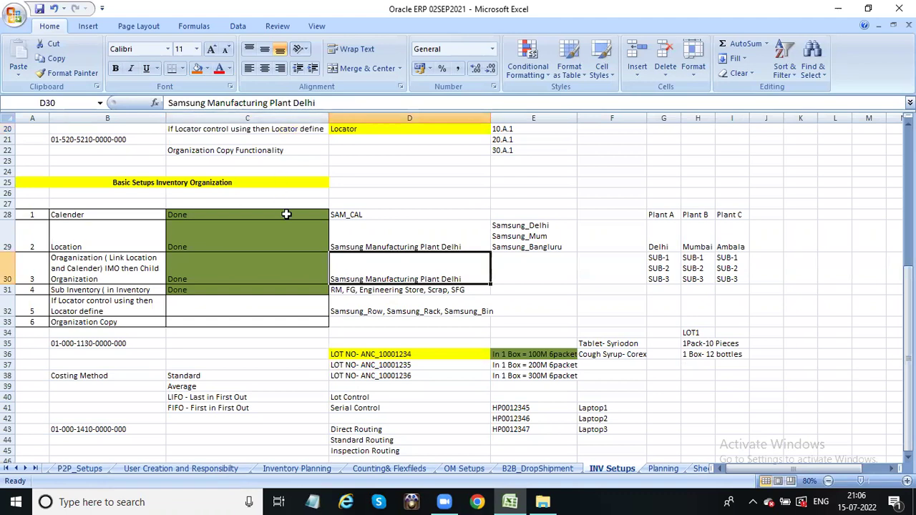
pyautogui.moveTo(907, 358); pyautogui.dragTo(908, 295)
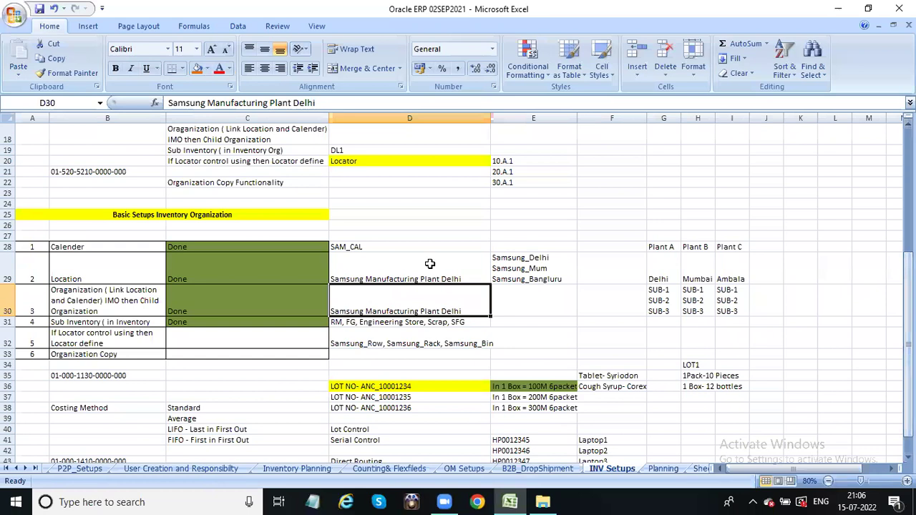
pyautogui.click(64, 256)
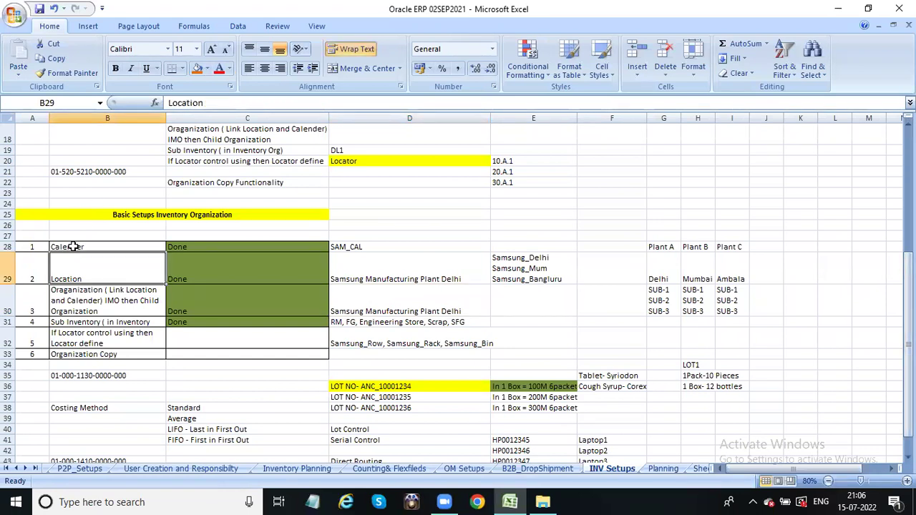
pyautogui.click(74, 247)
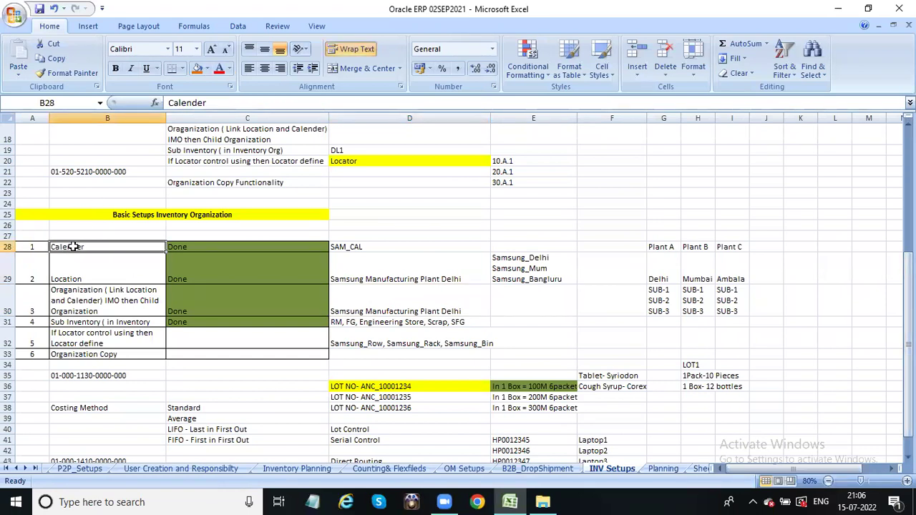
pyautogui.click(276, 247)
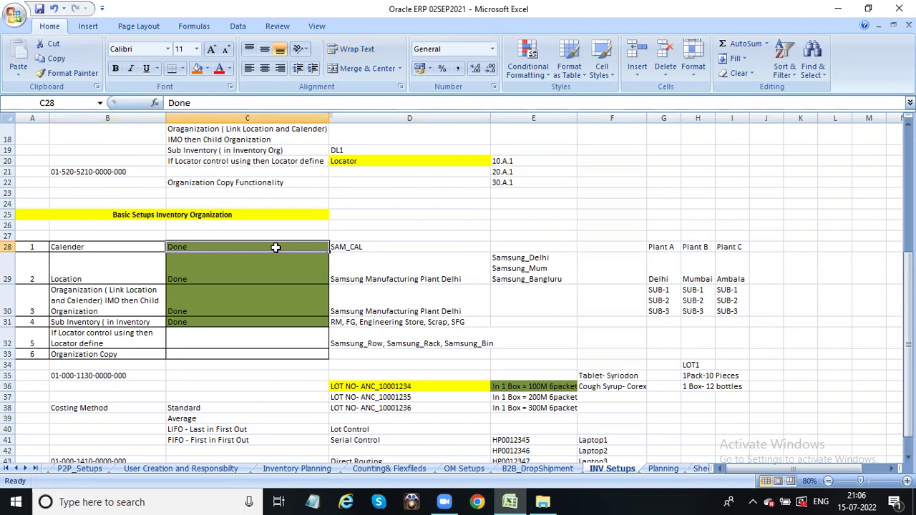
pyautogui.click(116, 246)
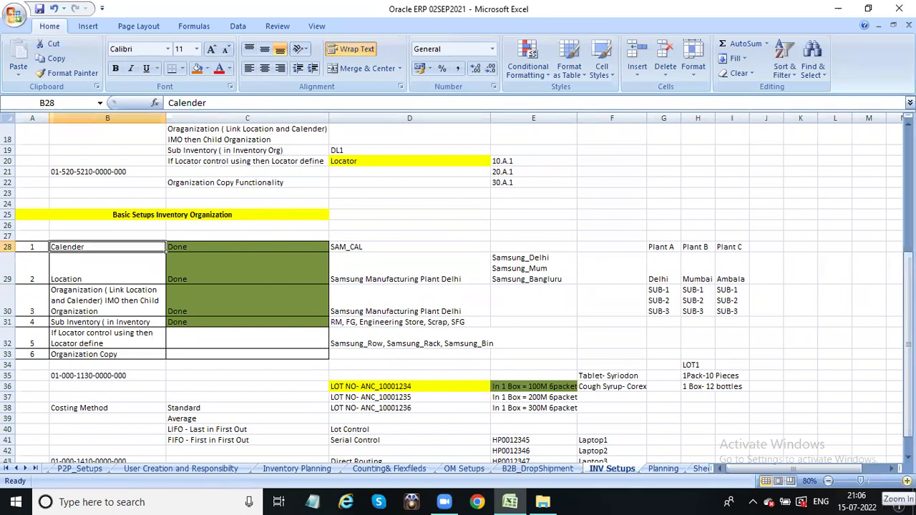
# Zoom the sheet to 90% and review the Location through Organization Copy Functionality steps.
pyautogui.click(907, 481)
pyautogui.moveTo(909, 315); pyautogui.dragTo(909, 296)
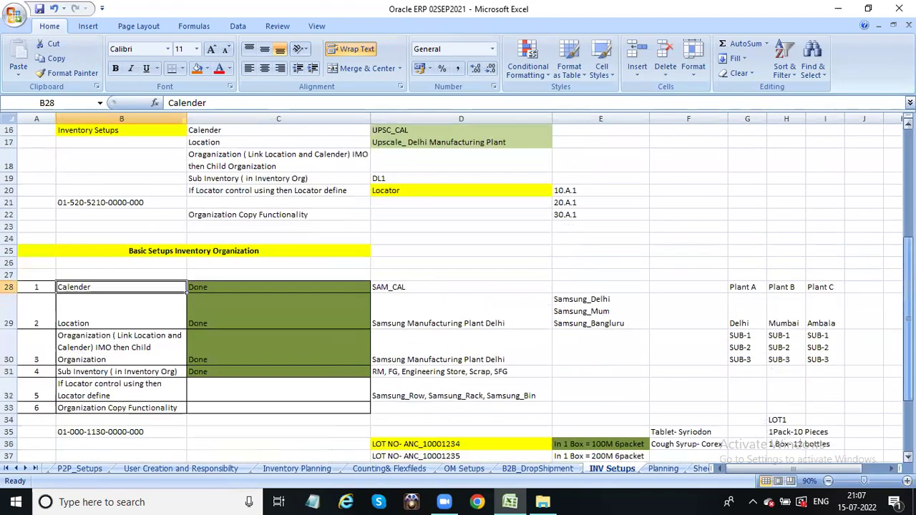
pyautogui.click(102, 304)
pyautogui.click(106, 347)
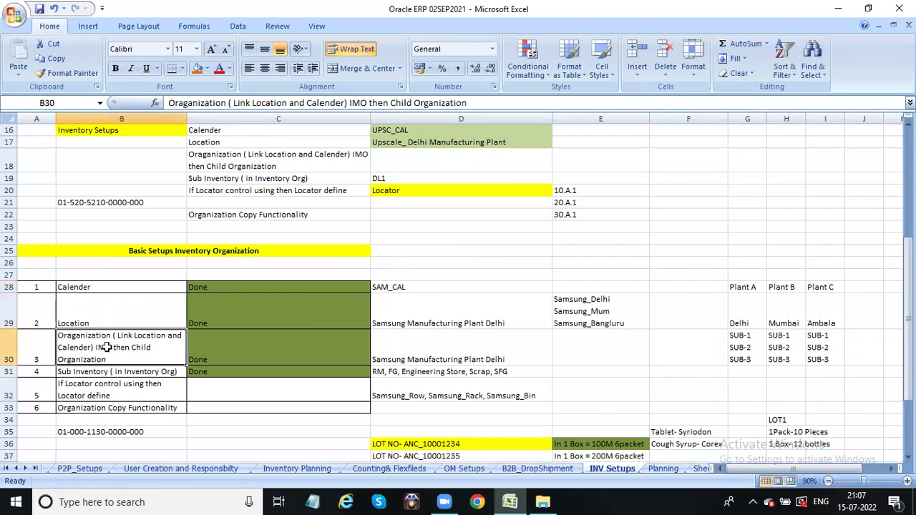
pyautogui.click(106, 372)
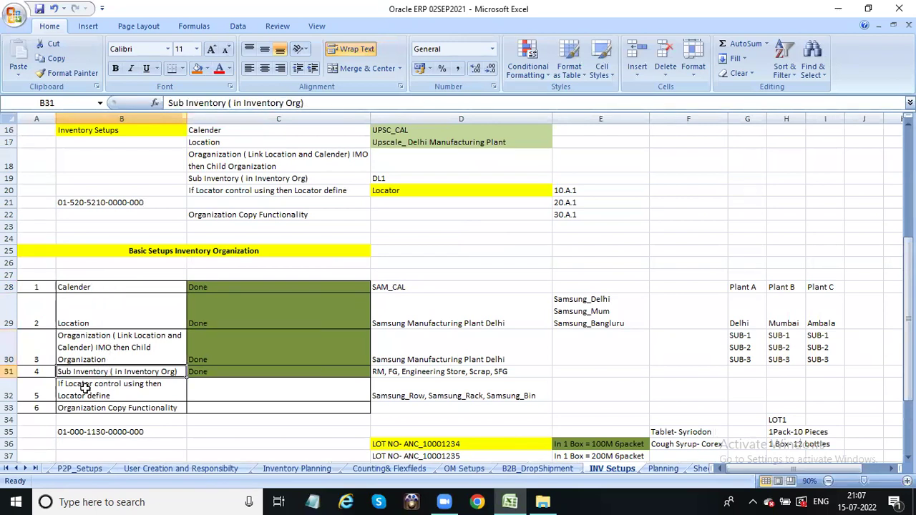
pyautogui.click(104, 387)
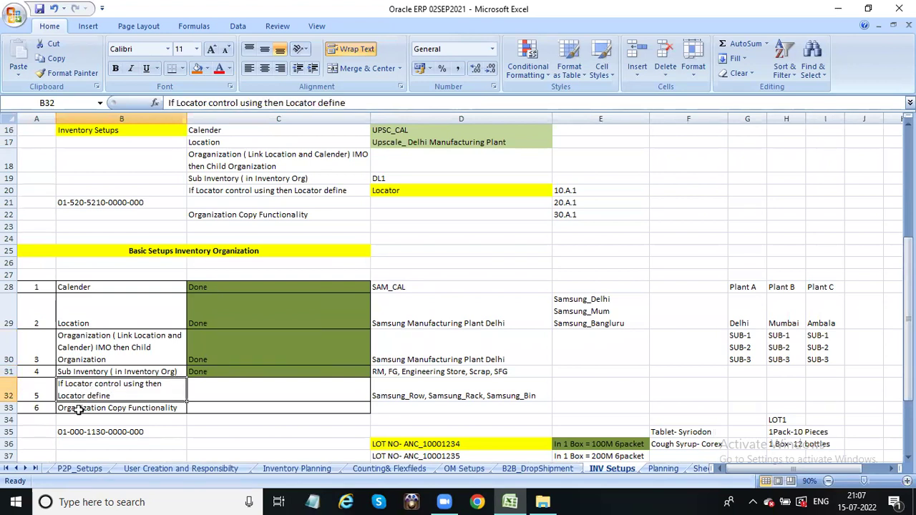
pyautogui.click(79, 410)
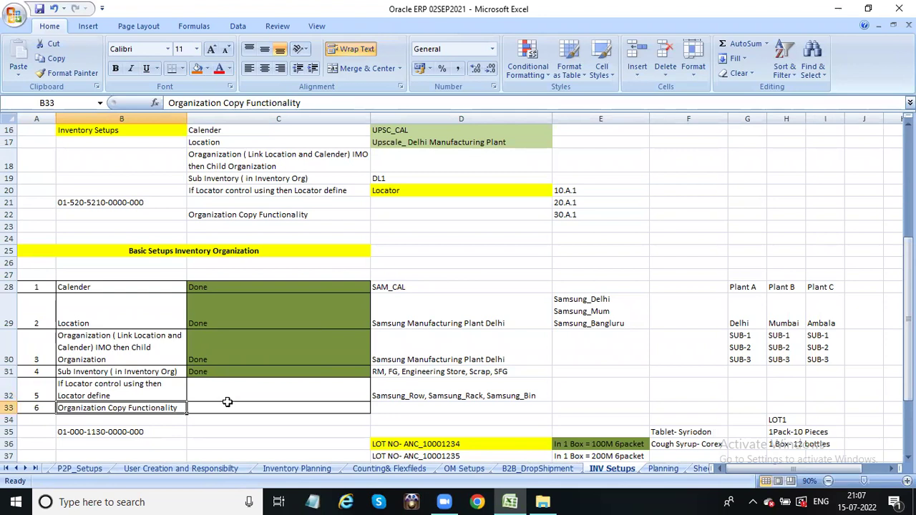
# Replace Samsung with DELL in cells D28:D32, giving 5 replacements.
pyautogui.moveTo(408, 289); pyautogui.dragTo(419, 383)
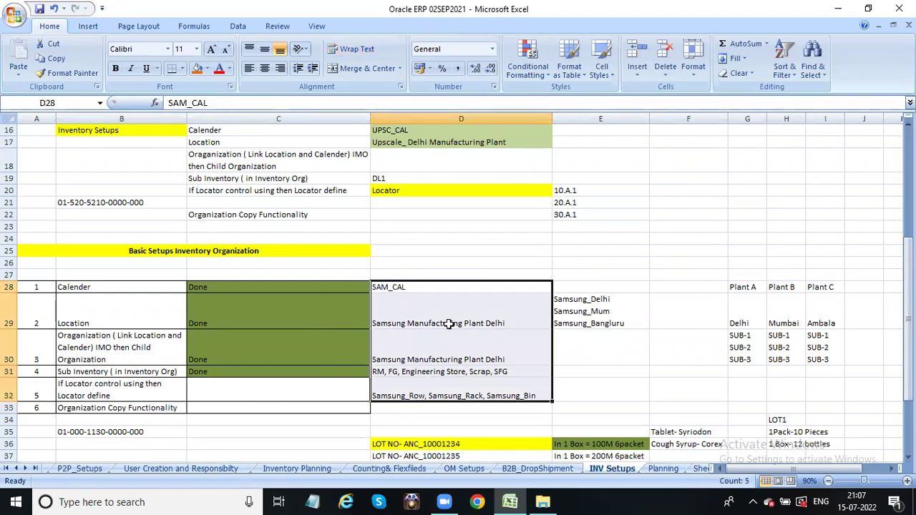
pyautogui.hotkey('ctrl', 'f')
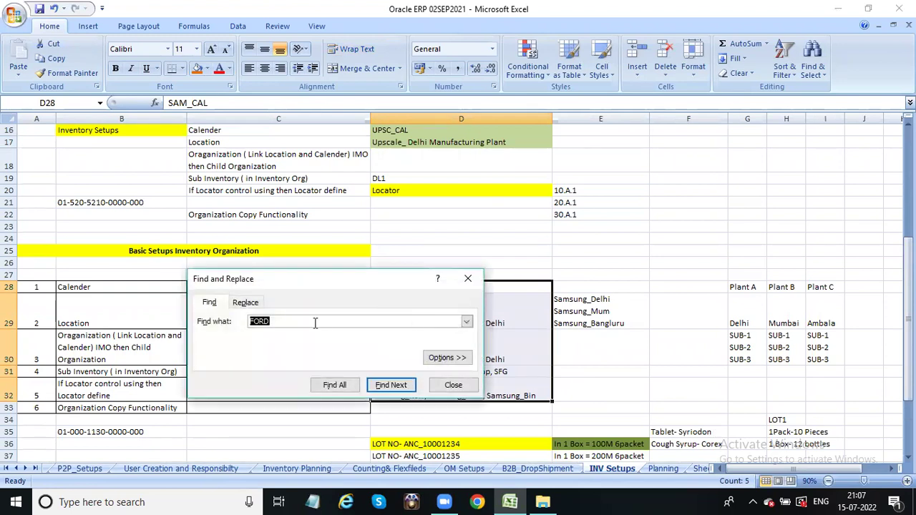
pyautogui.click(245, 302)
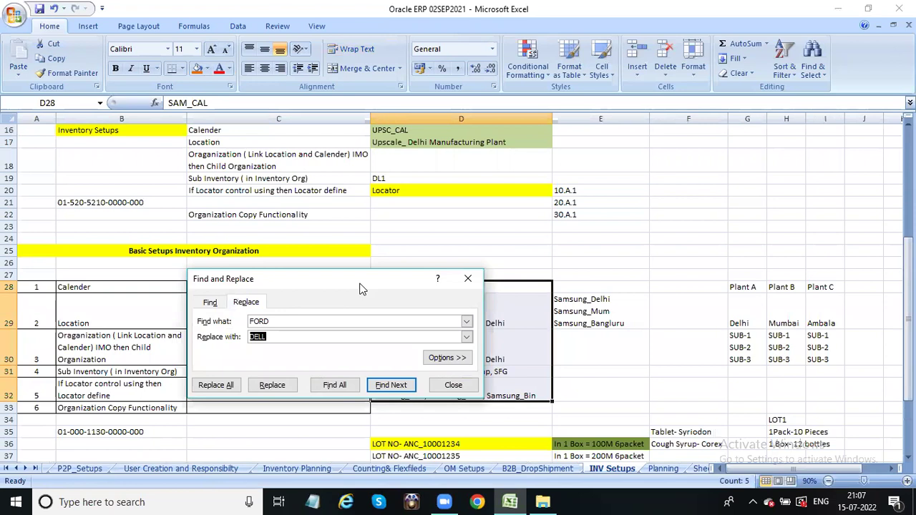
pyautogui.moveTo(362, 288); pyautogui.dragTo(396, 213)
pyautogui.click(307, 246)
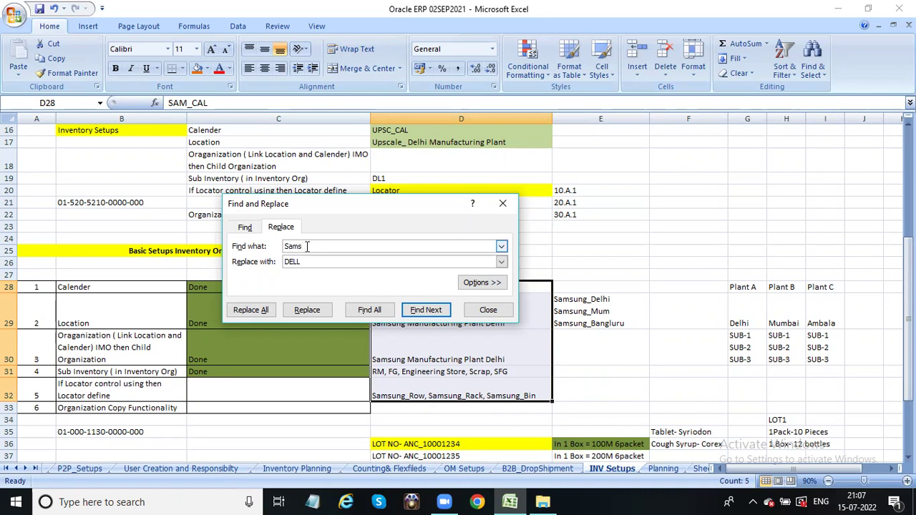
pyautogui.write('Samsung')
pyautogui.click(316, 261)
pyautogui.click(250, 309)
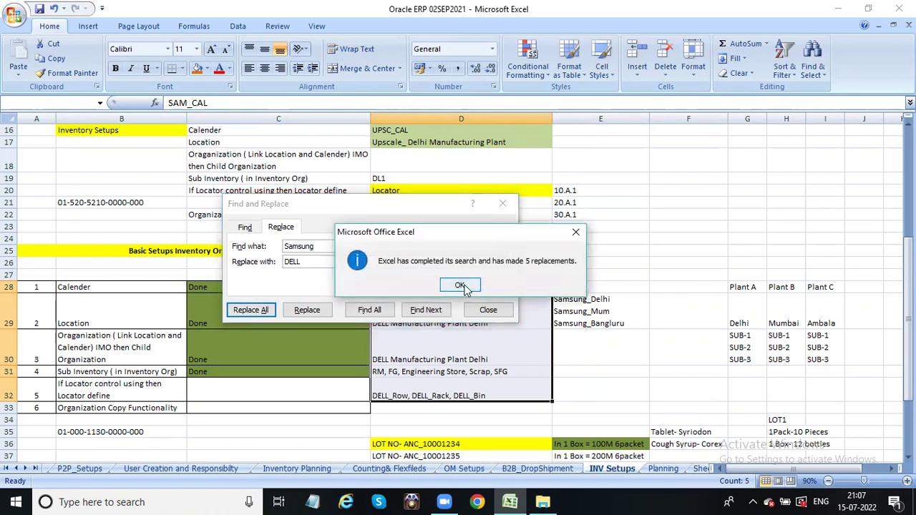
pyautogui.click(463, 288)
pyautogui.click(503, 204)
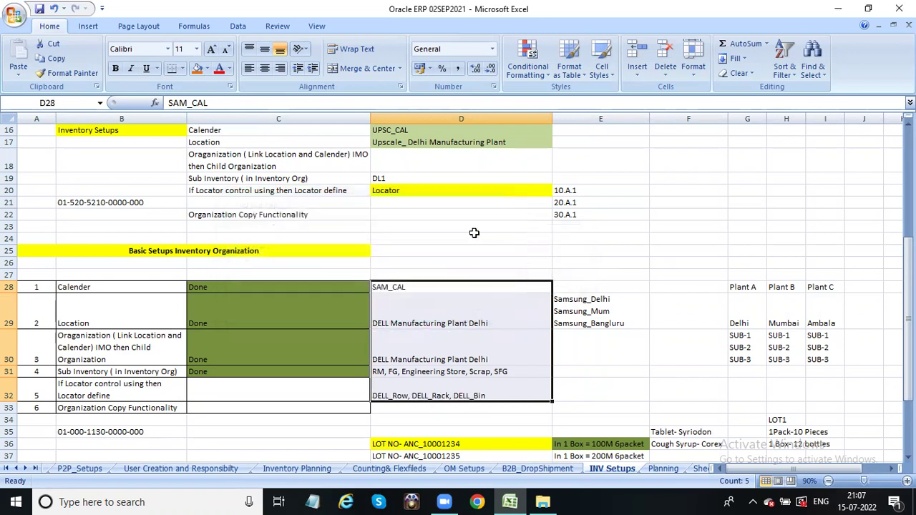
# Rename the calendar in D28 from SAM_CAL to DELL_CAL.
pyautogui.click(385, 286)
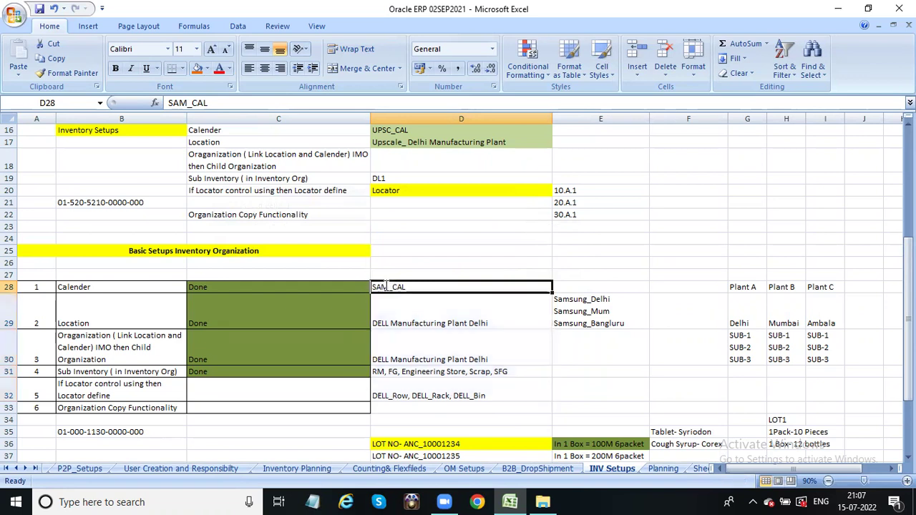
pyautogui.doubleClick(385, 286)
pyautogui.press('BackSpace')
pyautogui.press('BackSpace')
pyautogui.press('BackSpace')
pyautogui.write('DELL')
pyautogui.click(399, 373)
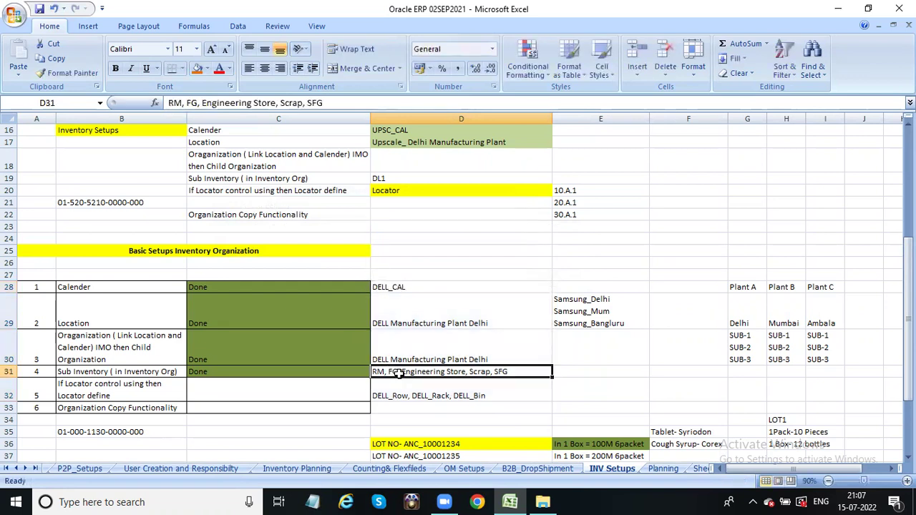
# Inspect the Location step's plant name in D29 and location list in E29.
pyautogui.click(131, 311)
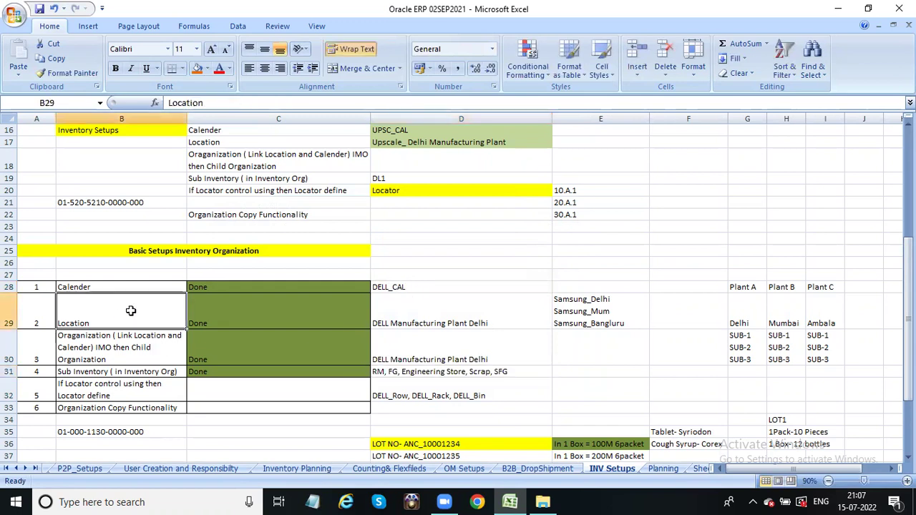
pyautogui.click(447, 314)
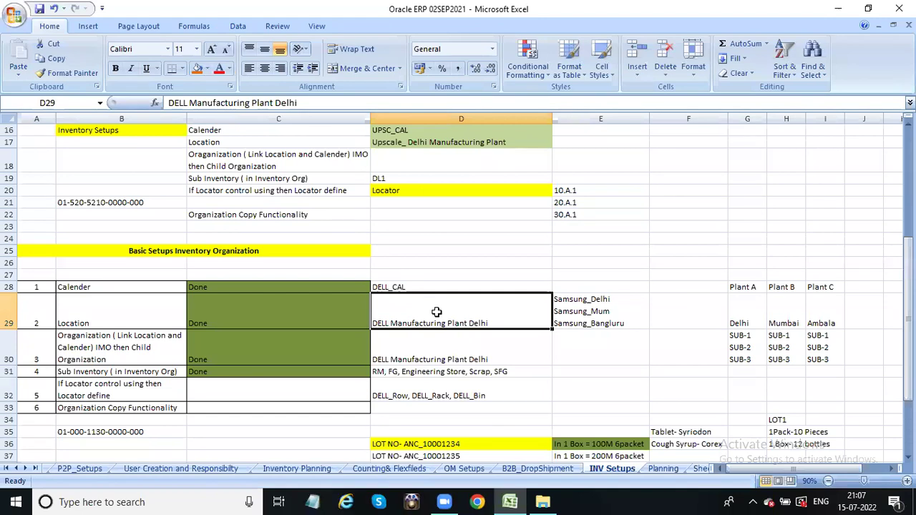
pyautogui.click(586, 301)
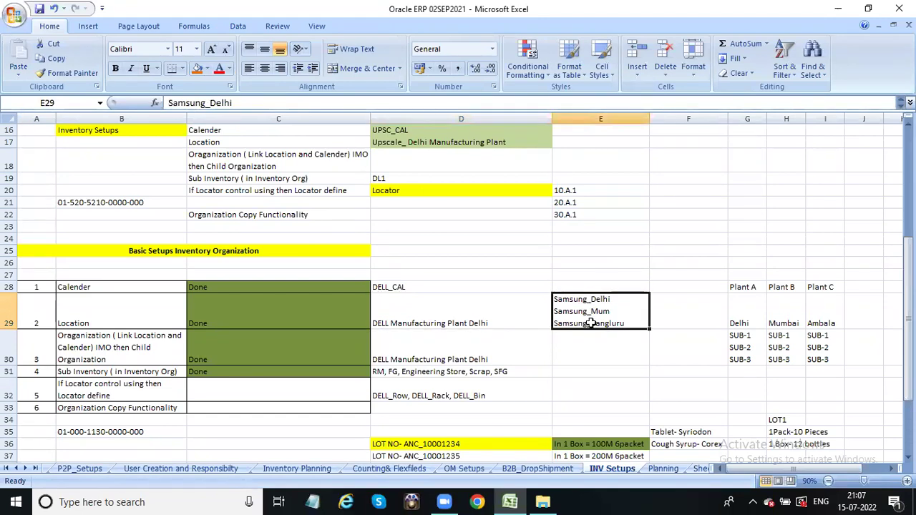
pyautogui.hotkey('ctrl', 'z')
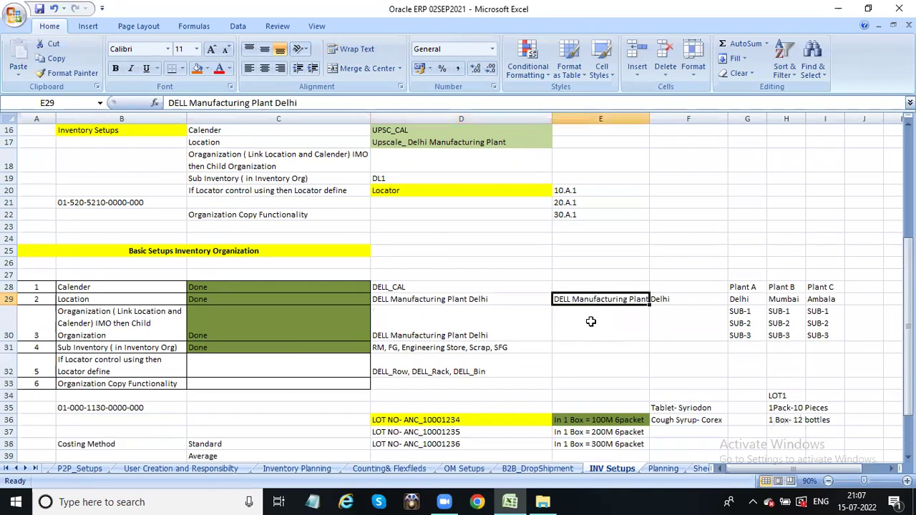
pyautogui.hotkey('ctrl', 'y')
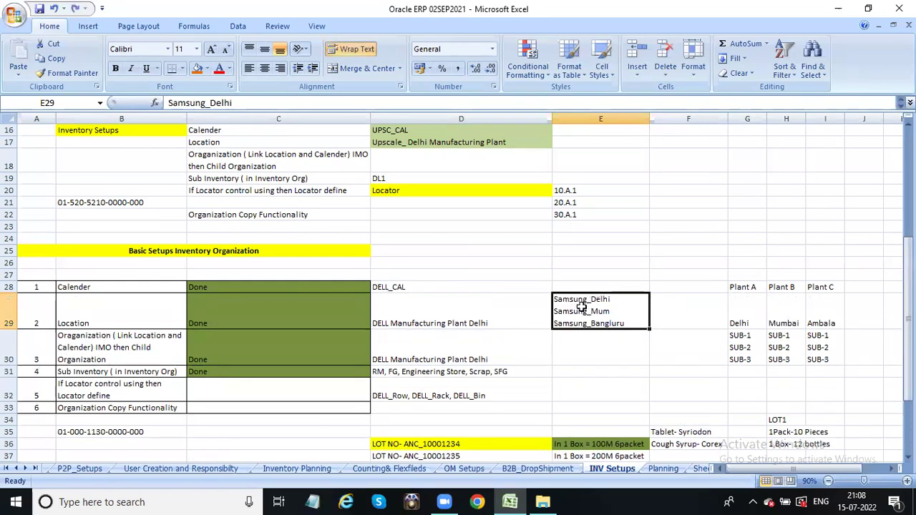
# Replace all Samsung entries on the sheet with DELL, turning E29's codes into DELL_Delhi, DELL_Mum, DELL_Bangluru.
pyautogui.hotkey('ctrl', 'f')
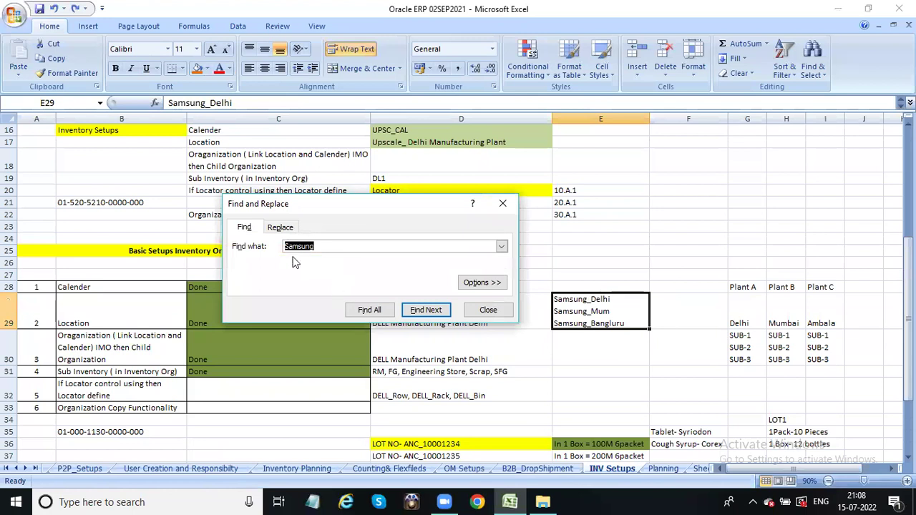
pyautogui.click(283, 227)
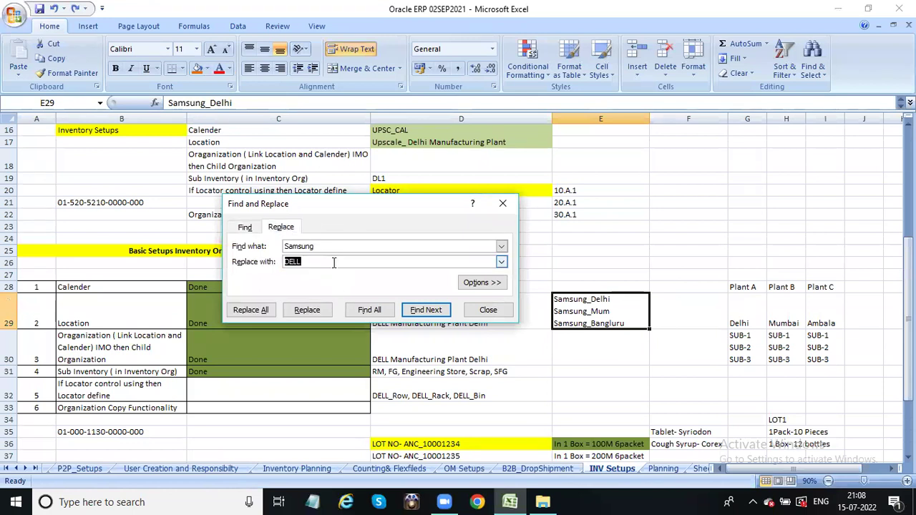
pyautogui.click(251, 310)
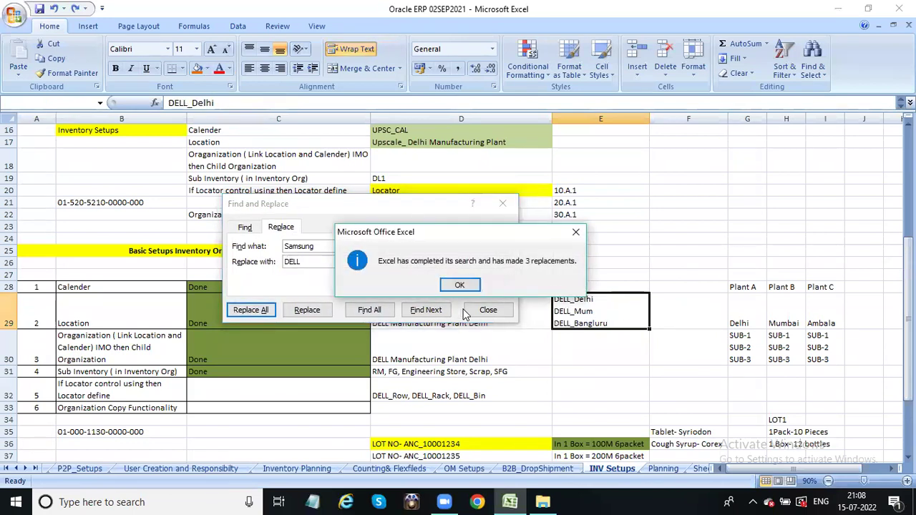
pyautogui.click(461, 287)
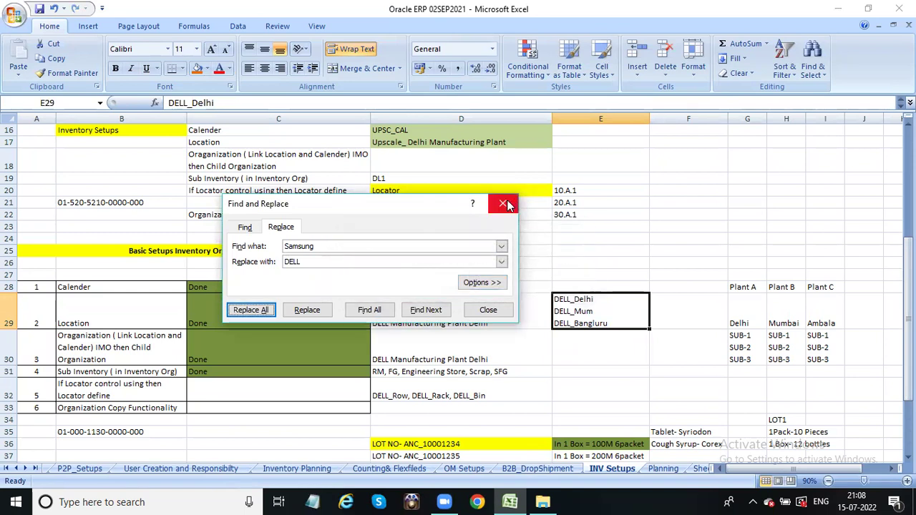
pyautogui.click(503, 203)
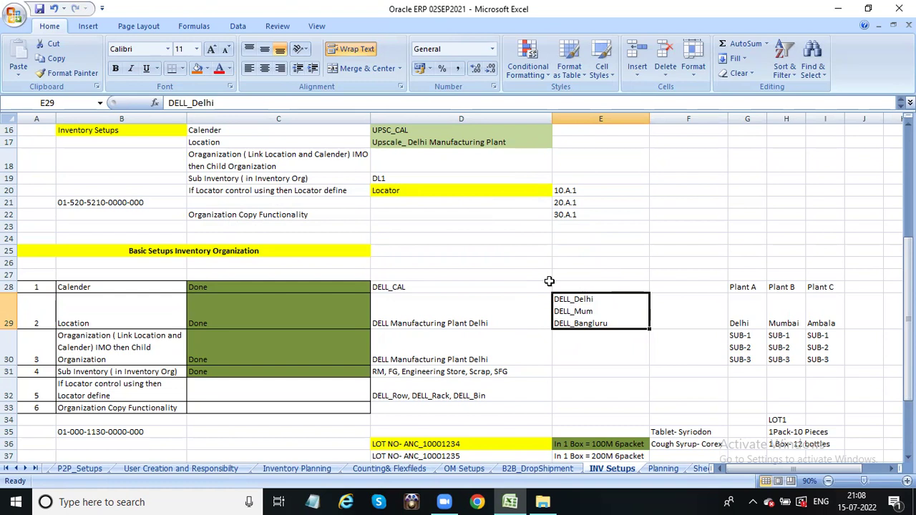
pyautogui.click(530, 308)
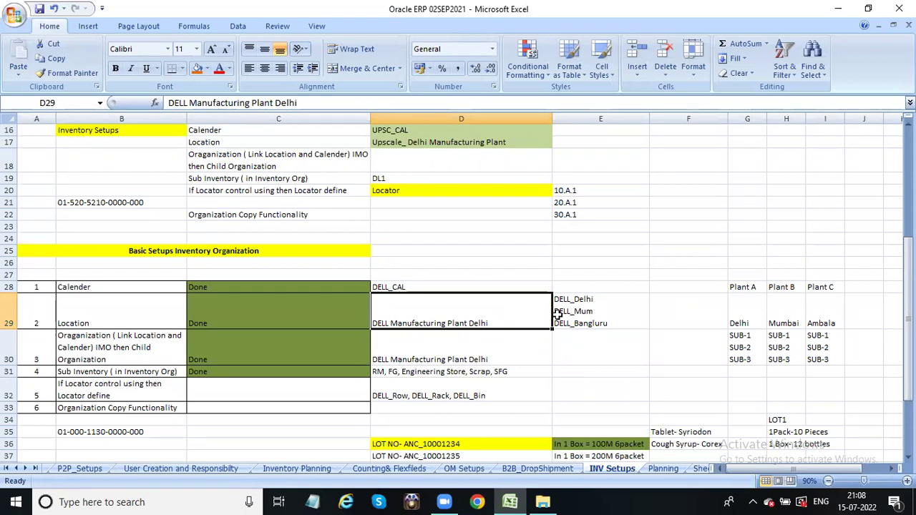
pyautogui.click(595, 313)
pyautogui.click(440, 323)
pyautogui.click(154, 312)
pyautogui.click(441, 309)
pyautogui.doubleClick(509, 322)
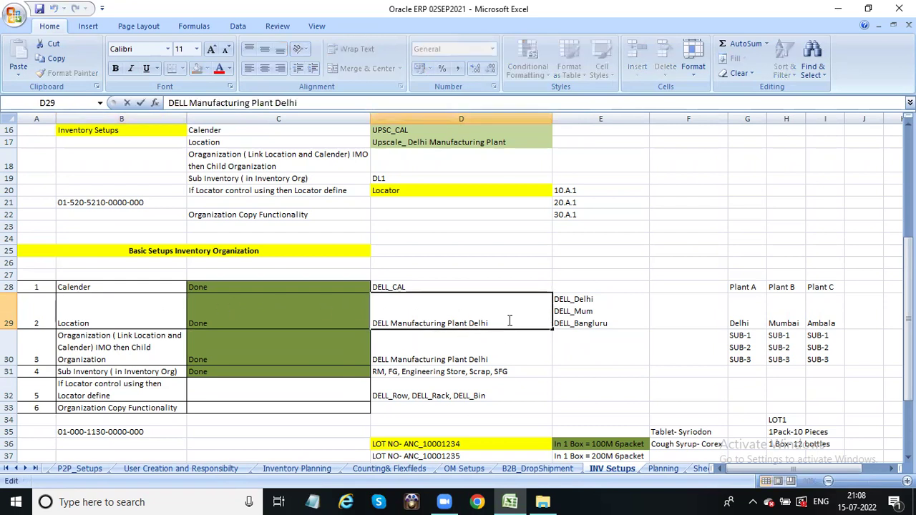
pyautogui.hotkey('alt', 'Return')
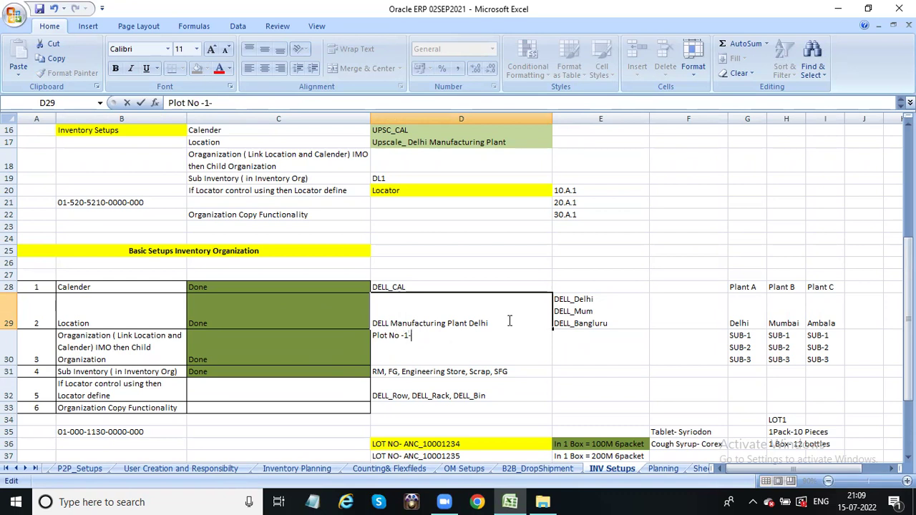
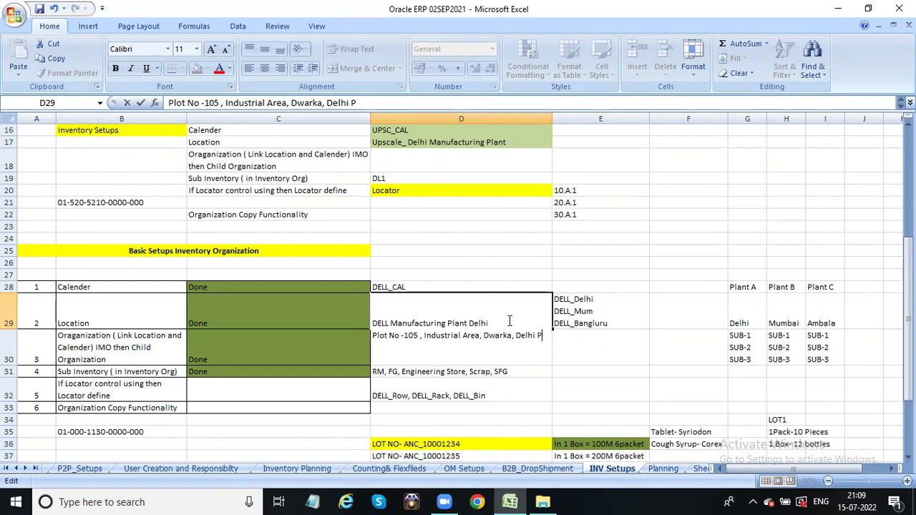
pyautogui.click(511, 409)
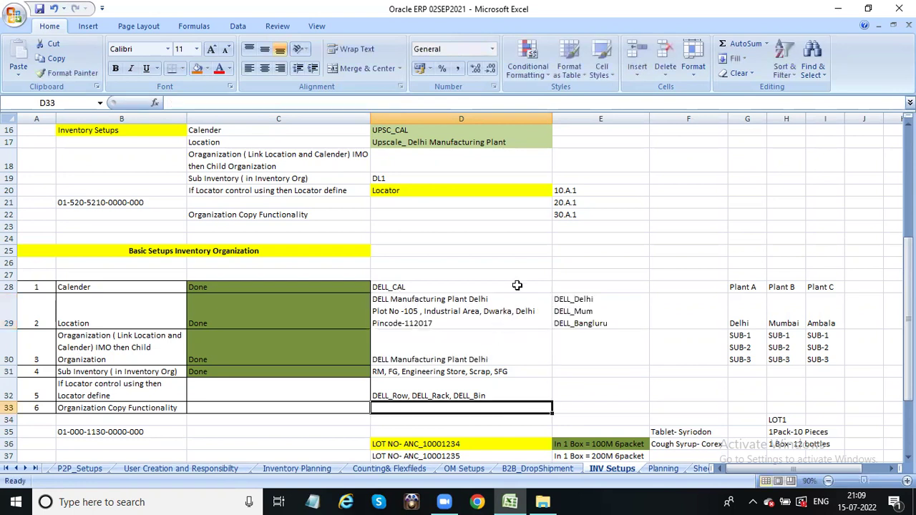
pyautogui.click(517, 307)
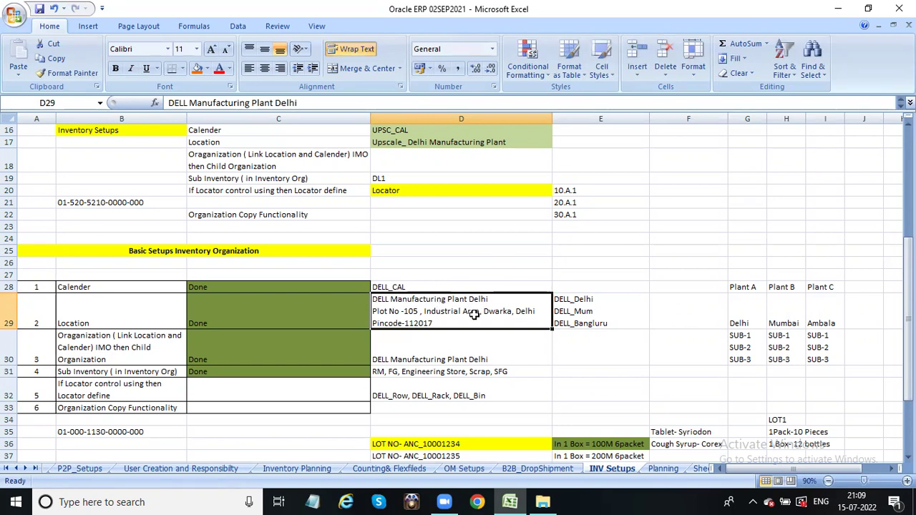
pyautogui.click(148, 344)
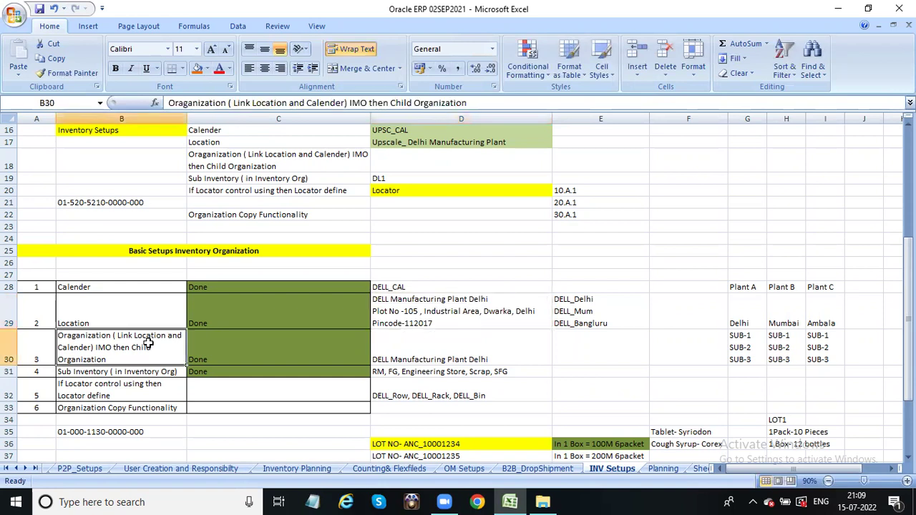
pyautogui.click(432, 344)
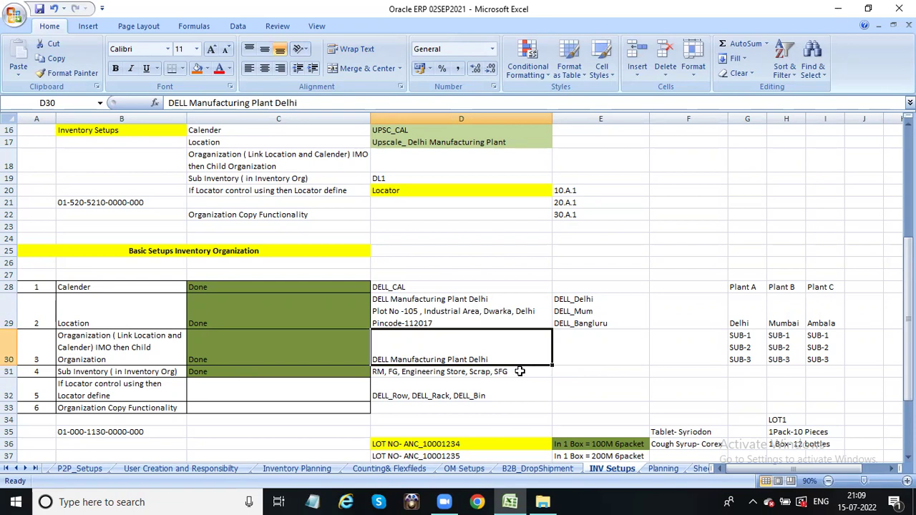
pyautogui.click(514, 371)
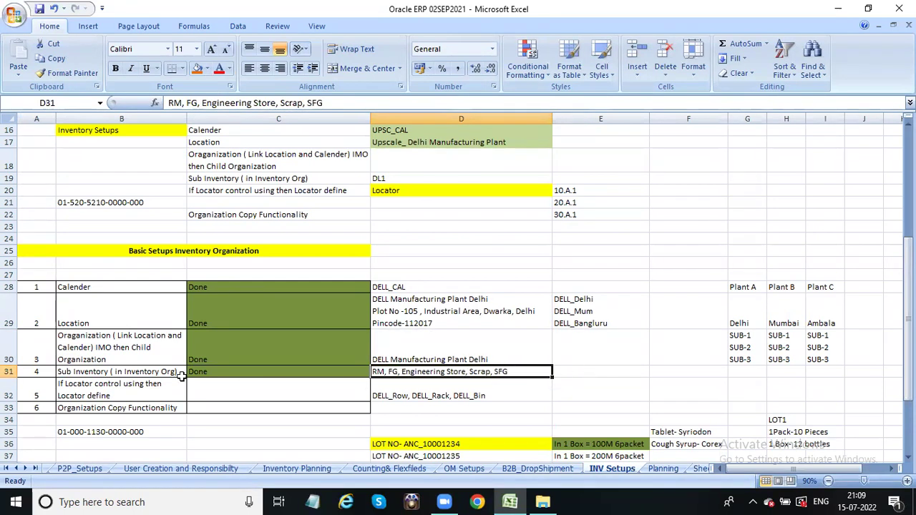
pyautogui.click(106, 383)
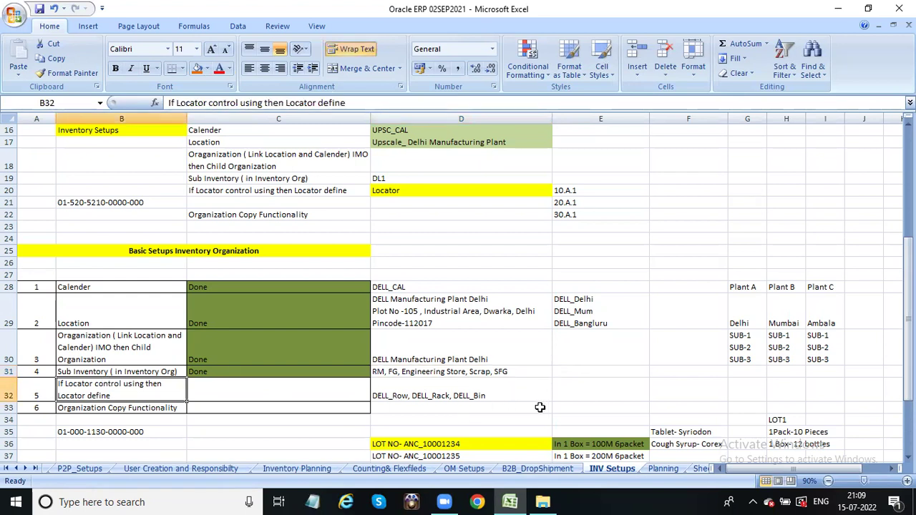
pyautogui.click(428, 393)
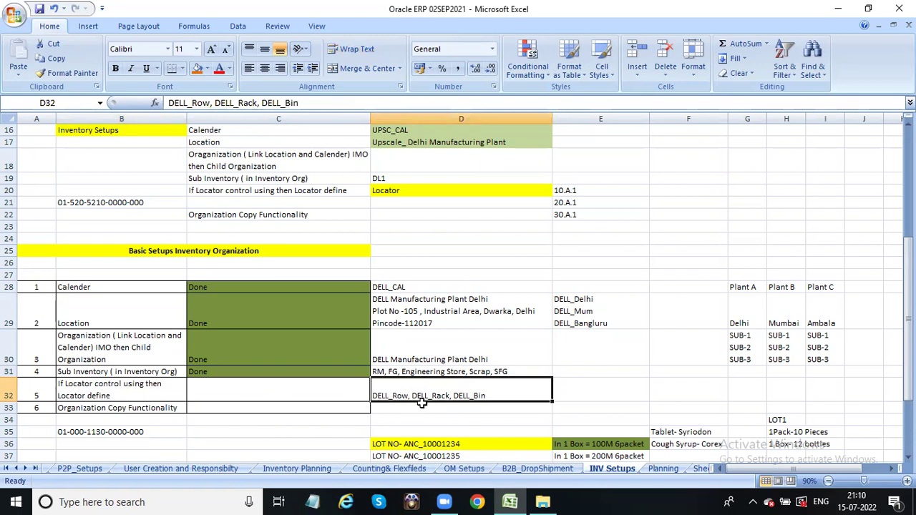
pyautogui.moveTo(423, 262); pyautogui.dragTo(435, 401)
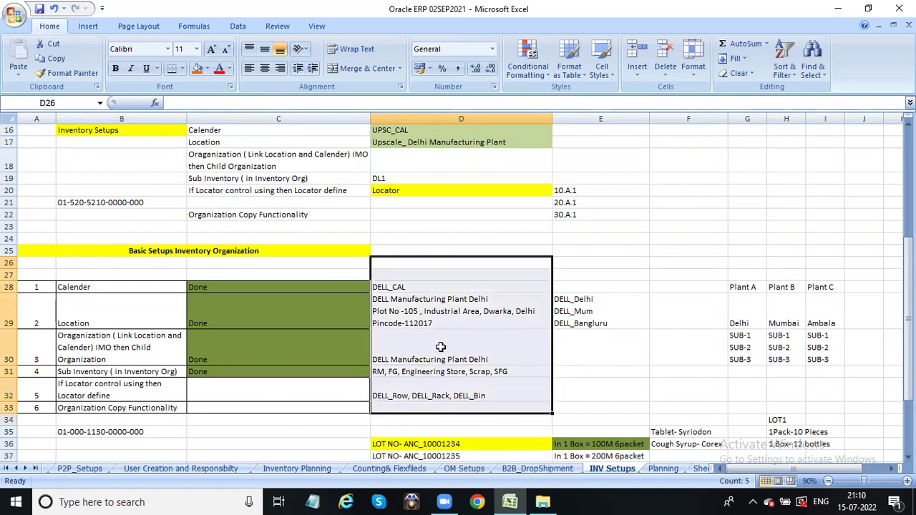
pyautogui.click(424, 287)
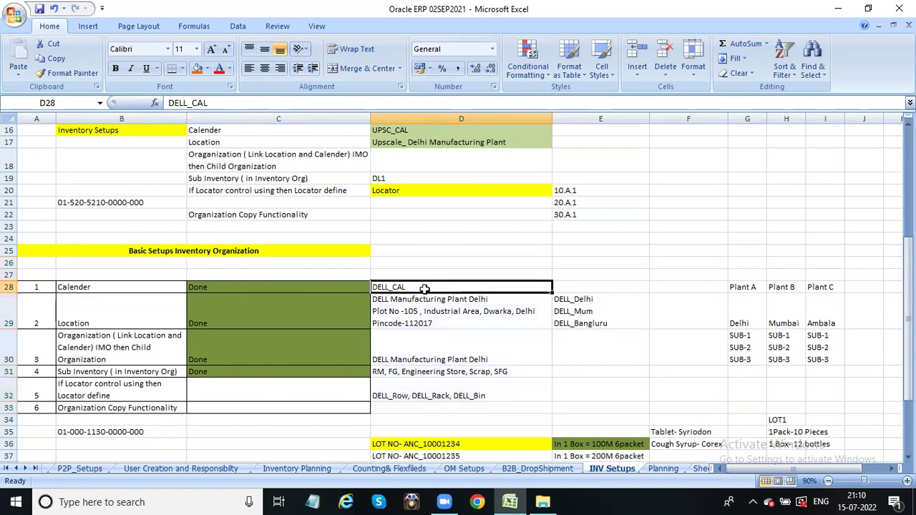
pyautogui.click(398, 313)
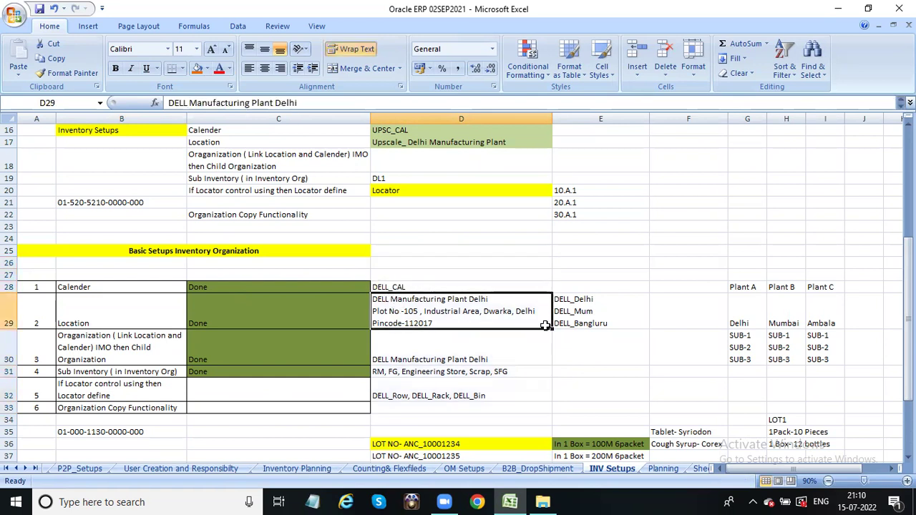
pyautogui.click(391, 348)
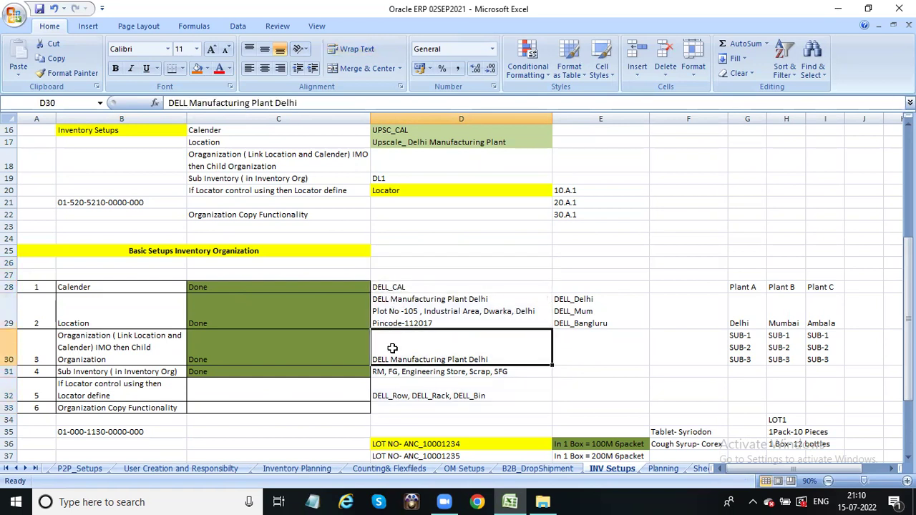
pyautogui.moveTo(444, 288); pyautogui.dragTo(447, 410)
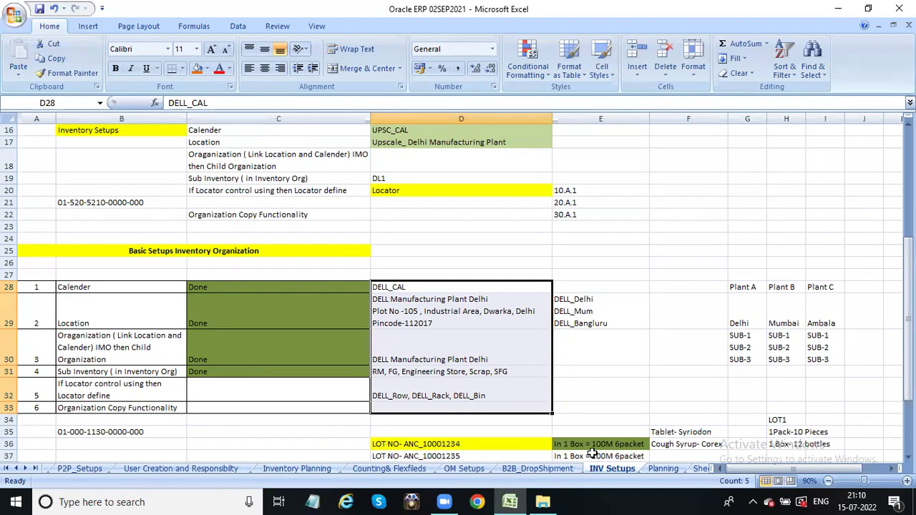
pyautogui.click(645, 407)
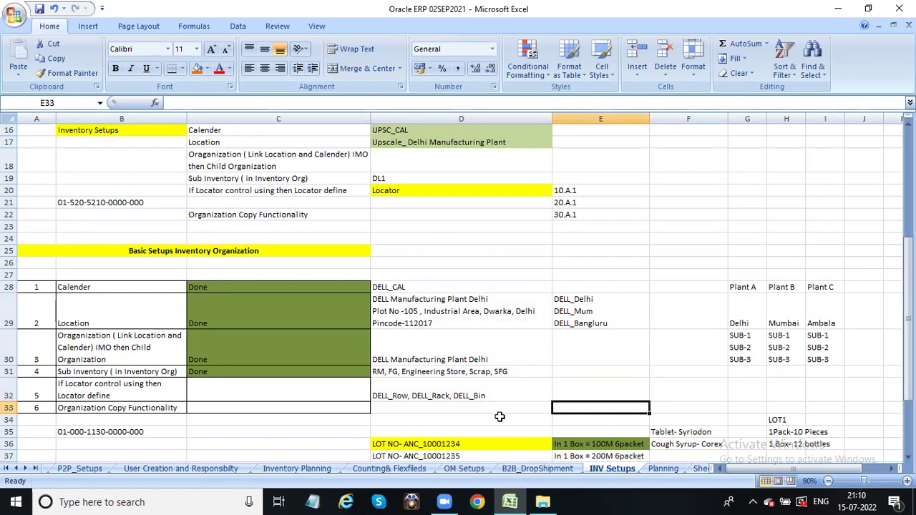
pyautogui.click(142, 283)
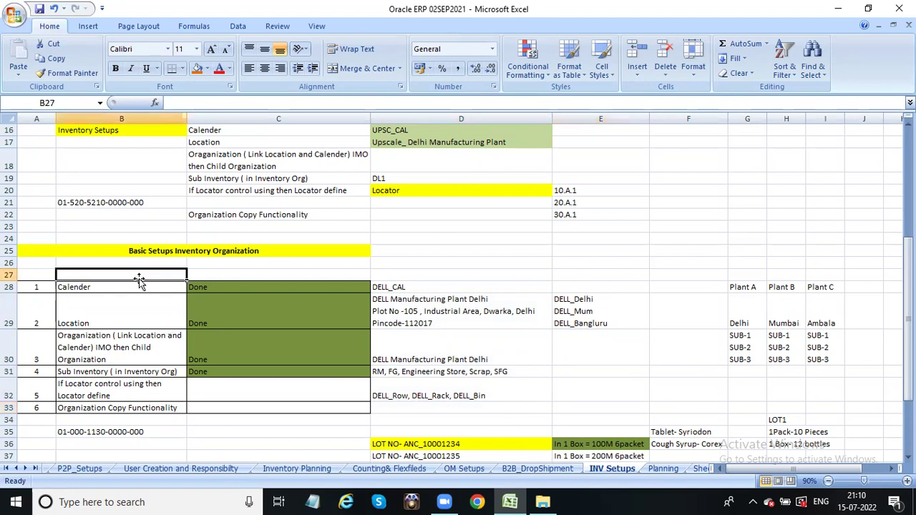
pyautogui.click(48, 290)
pyautogui.moveTo(64, 289); pyautogui.dragTo(522, 409)
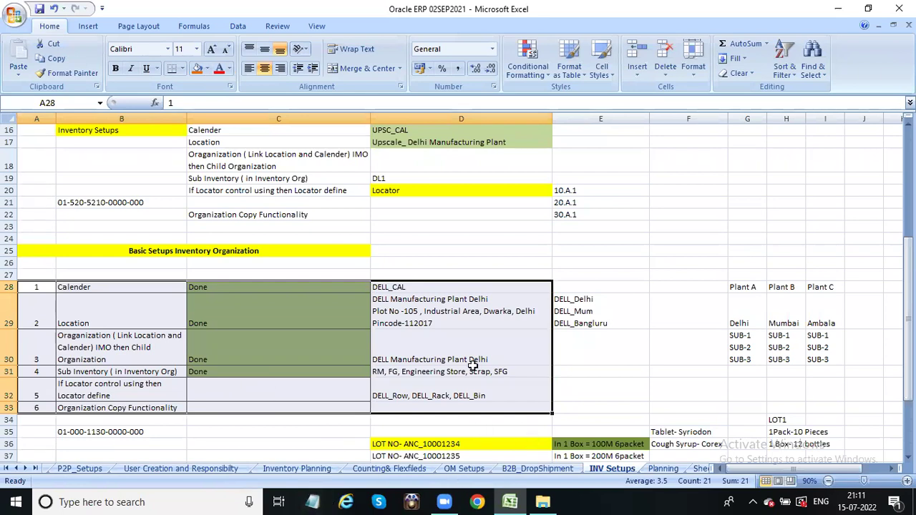
# Launch the Remote Desktop client via Run and connect to the remote server.
pyautogui.press('super+r')
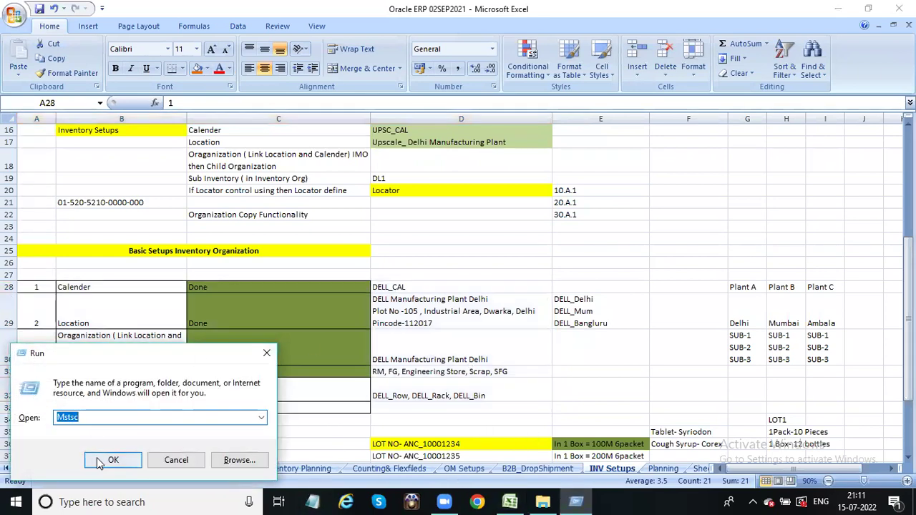
pyautogui.click(96, 457)
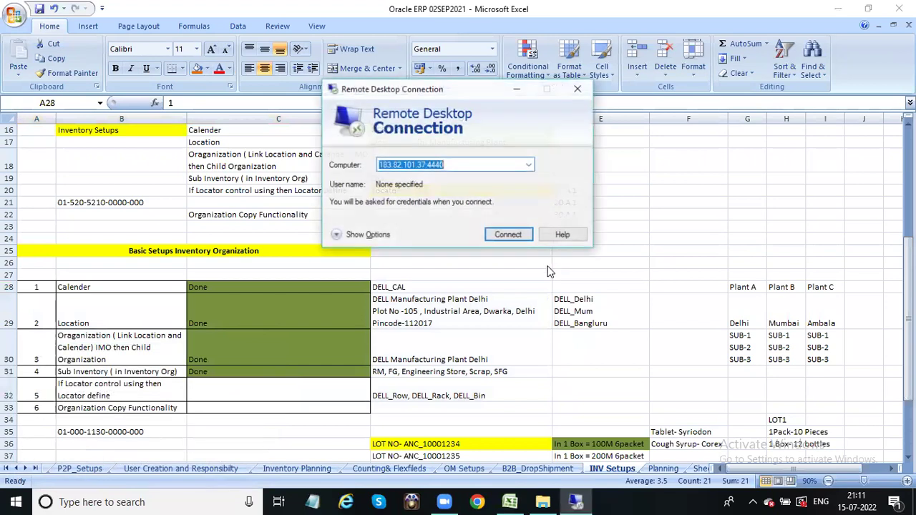
pyautogui.click(499, 234)
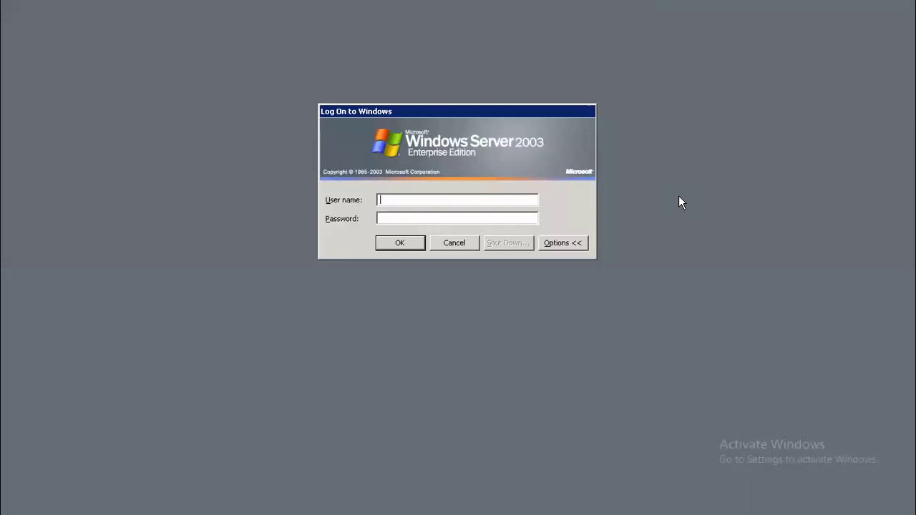
# Log on to the Windows server with the account password and close Server Management.
pyautogui.press('Return')
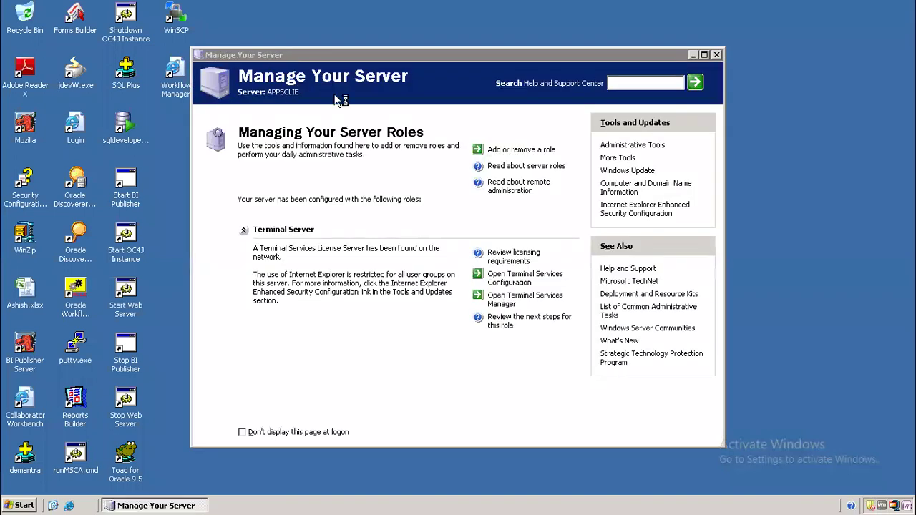
pyautogui.click(713, 57)
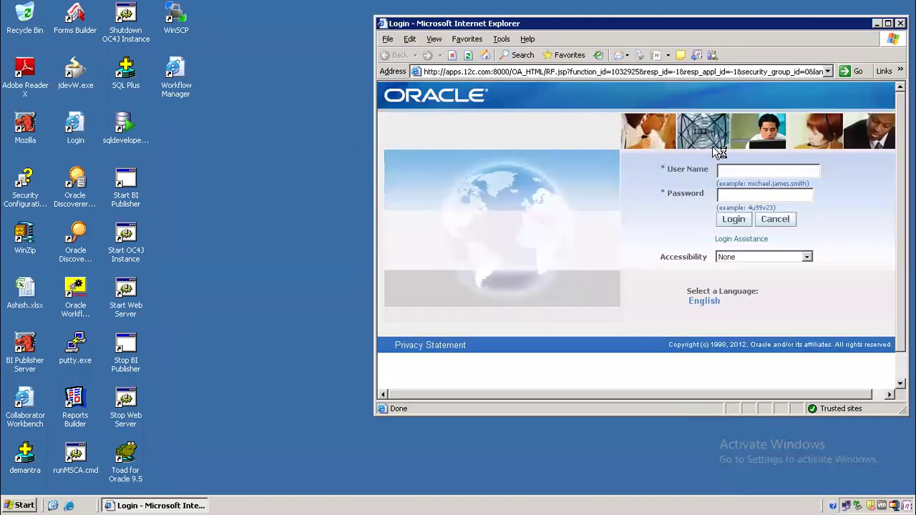
# Enter the Oracle user name and password and log in.
pyautogui.click(745, 170)
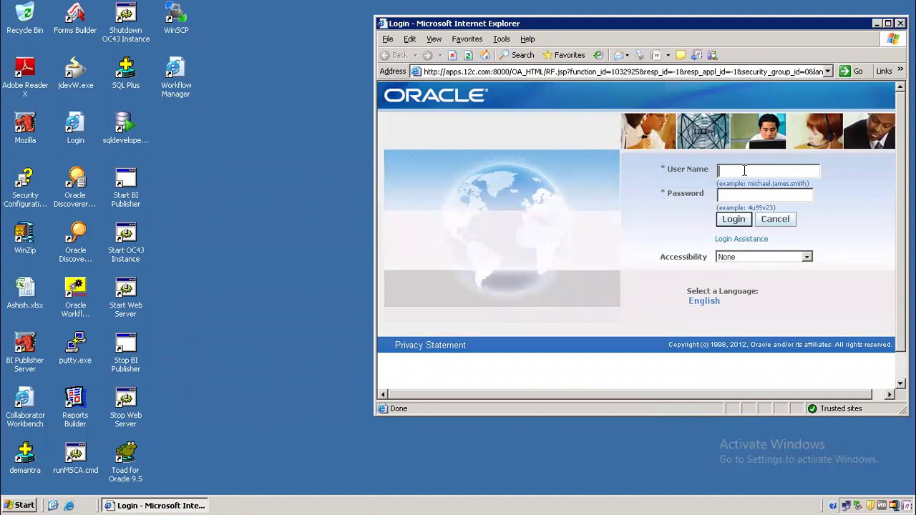
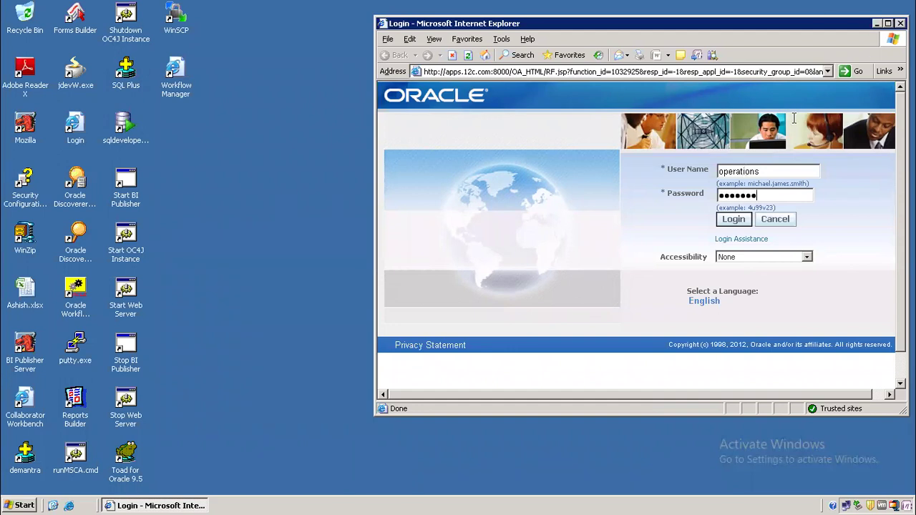
pyautogui.press('Return')
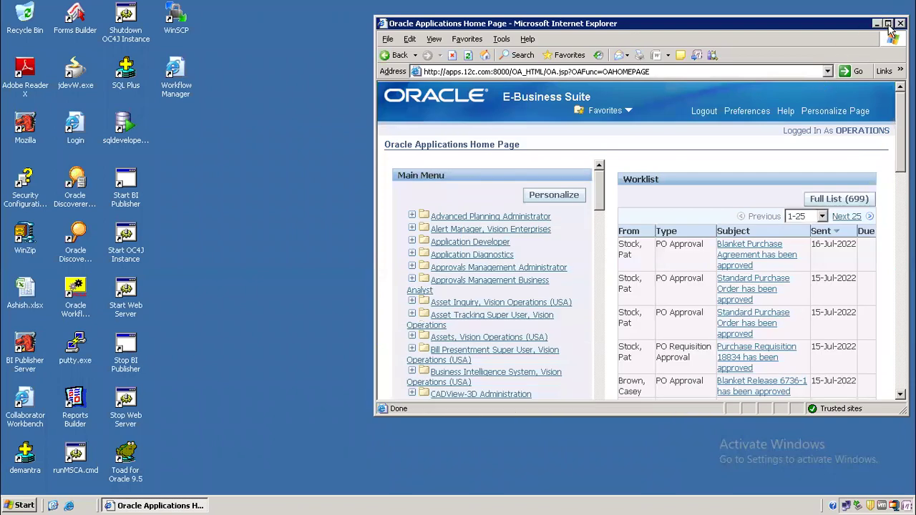
# Maximize the browser and launch Profile under the Application Developer responsibility.
pyautogui.click(888, 23)
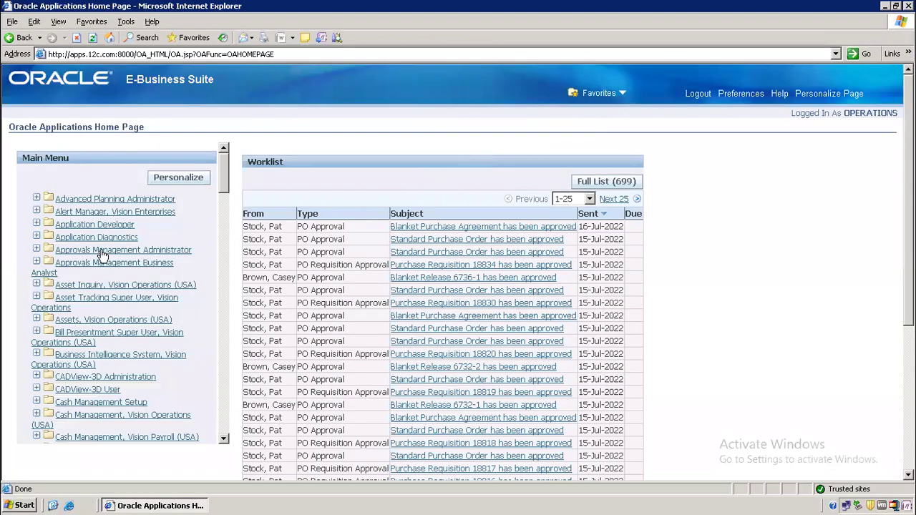
pyautogui.click(108, 226)
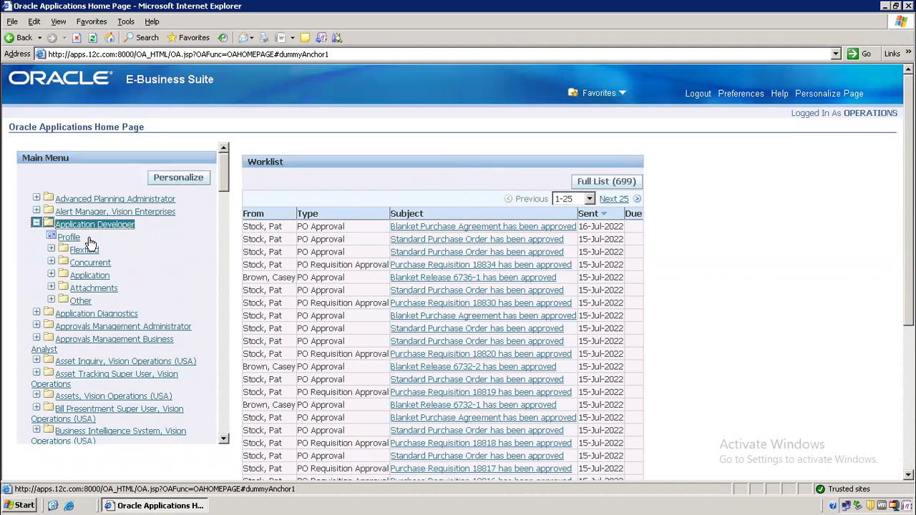
pyautogui.click(66, 238)
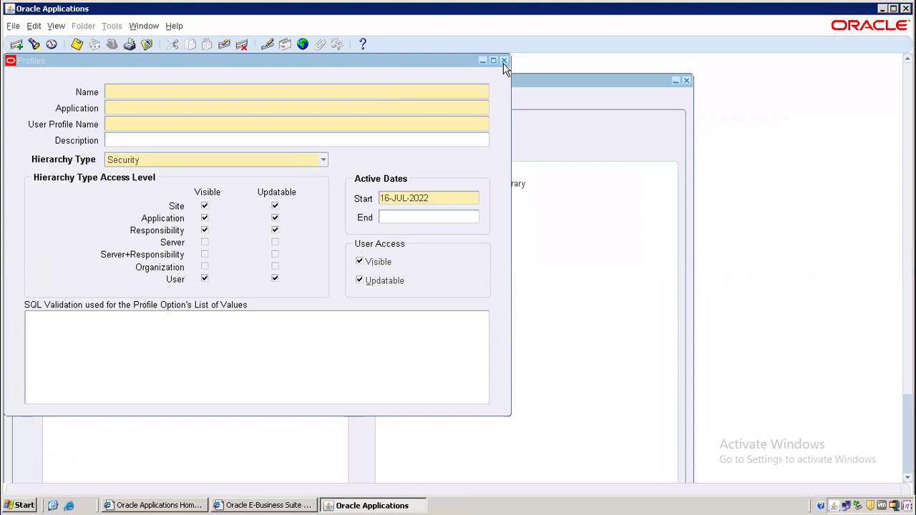
# Close Profiles and switch responsibility to Inventory, Vision Operations (USA) by searching 'Inven'.
pyautogui.click(504, 61)
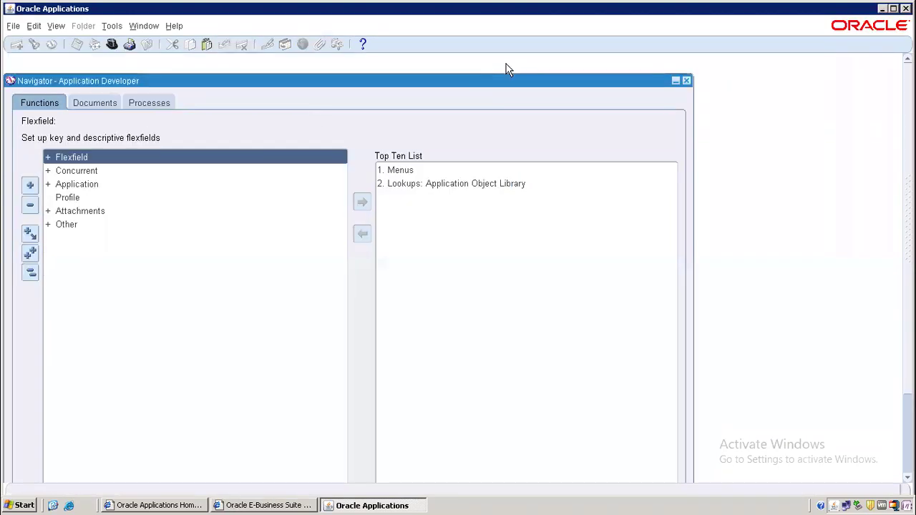
pyautogui.click(77, 44)
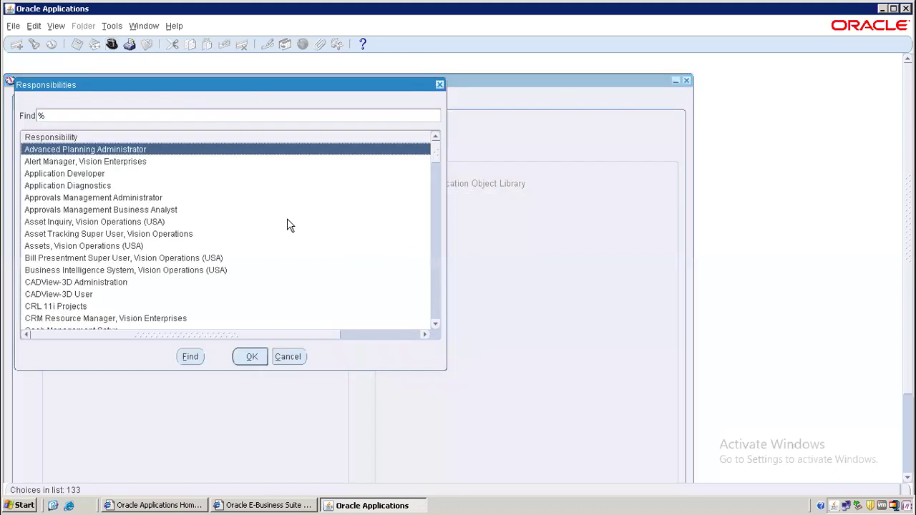
pyautogui.click(246, 115)
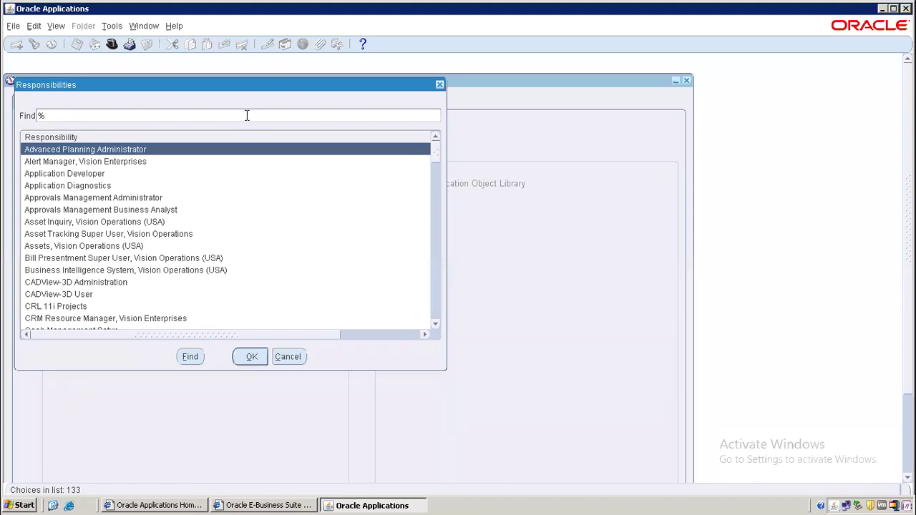
pyautogui.write('Inven')
pyautogui.press('Return')
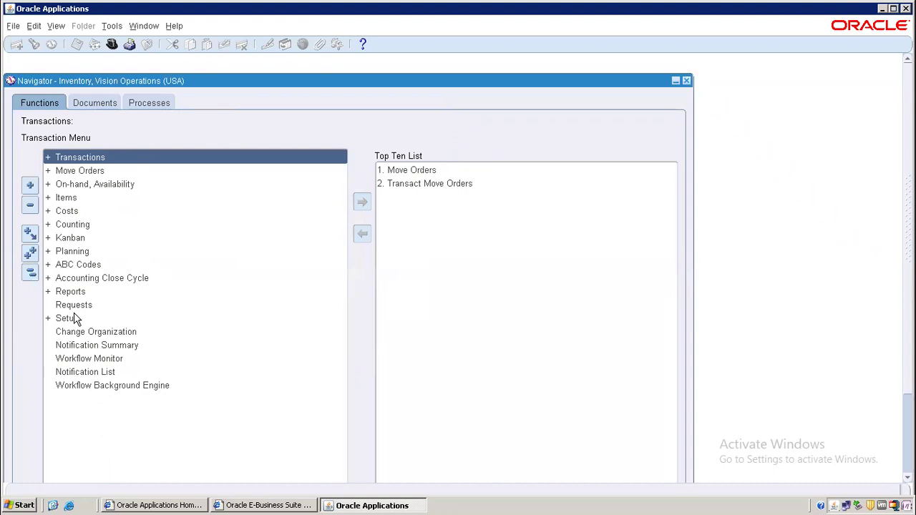
# Navigate Setup > Organizations > Calendars to reach the Workday Calendar form.
pyautogui.doubleClick(76, 319)
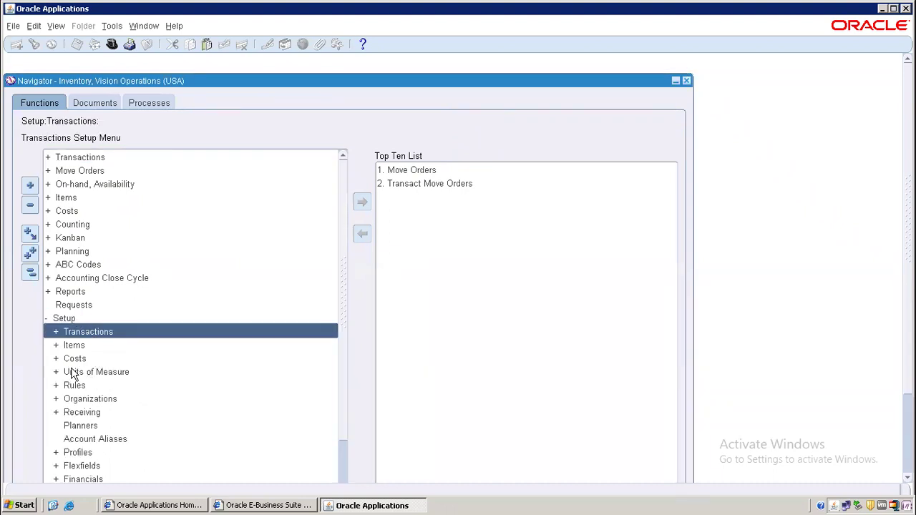
pyautogui.doubleClick(92, 401)
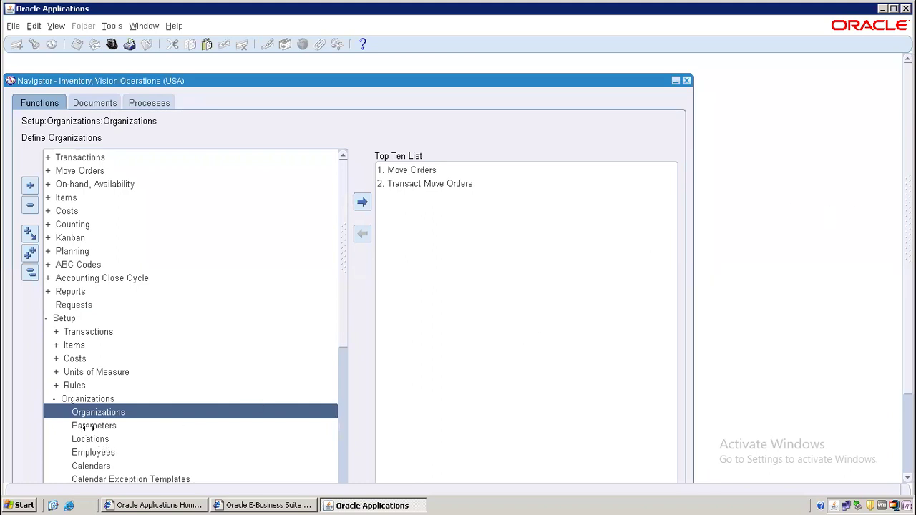
pyautogui.doubleClick(92, 469)
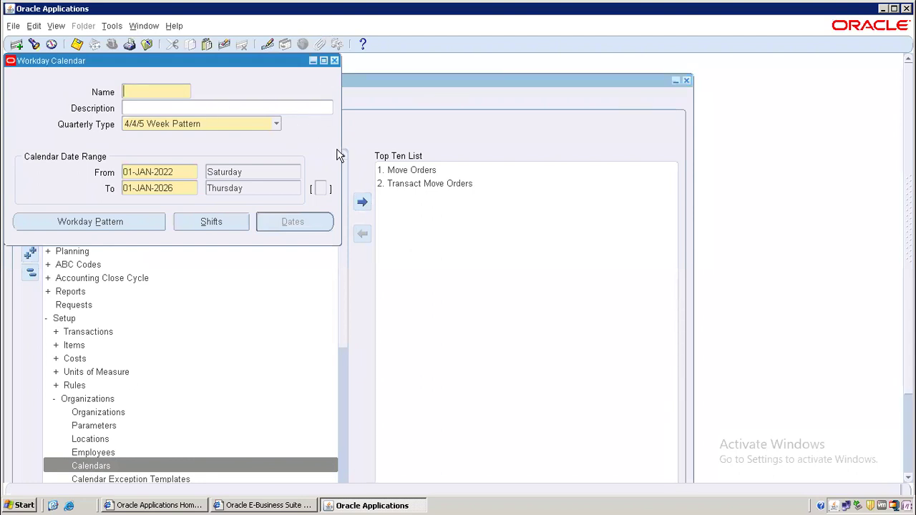
# Query calendars by name, retrying with Vision% to retrieve the Vision01 calendar.
pyautogui.press('F11')
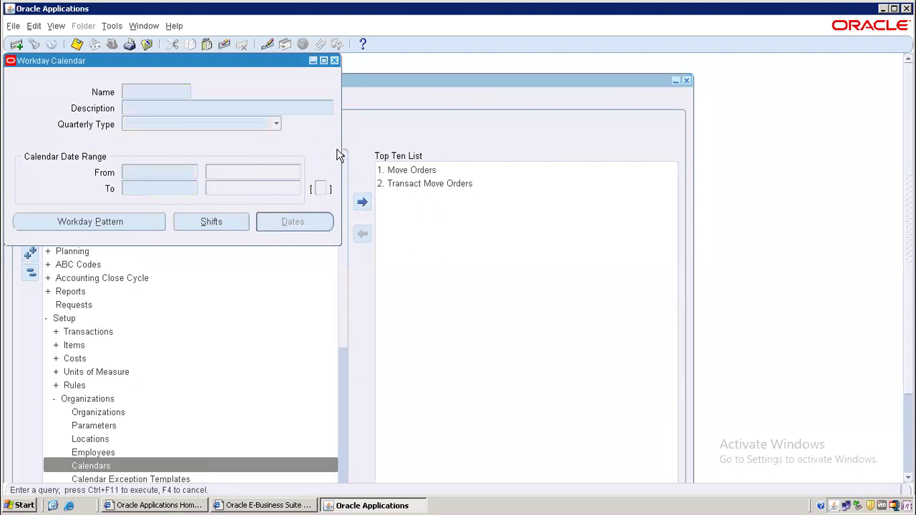
pyautogui.write('Vis%')
pyautogui.hotkey('ctrl', 'F11')
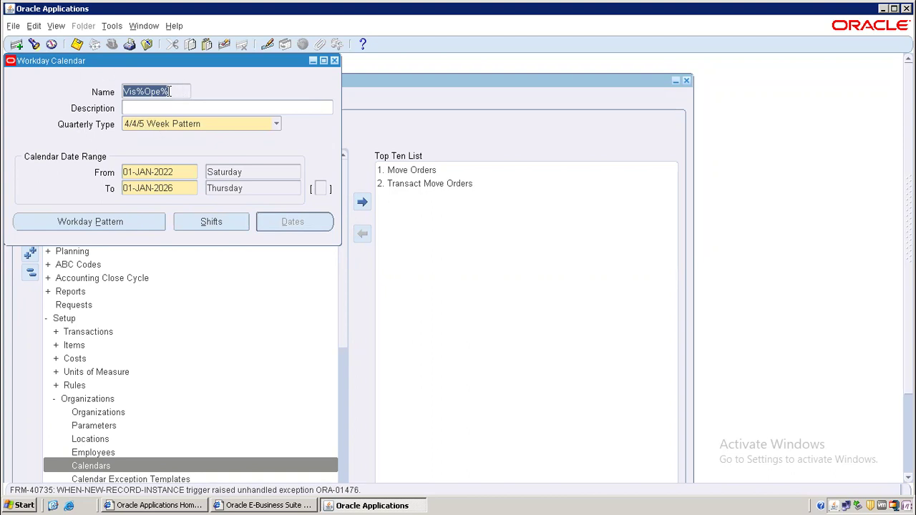
pyautogui.click(169, 91)
pyautogui.press('BackSpace')
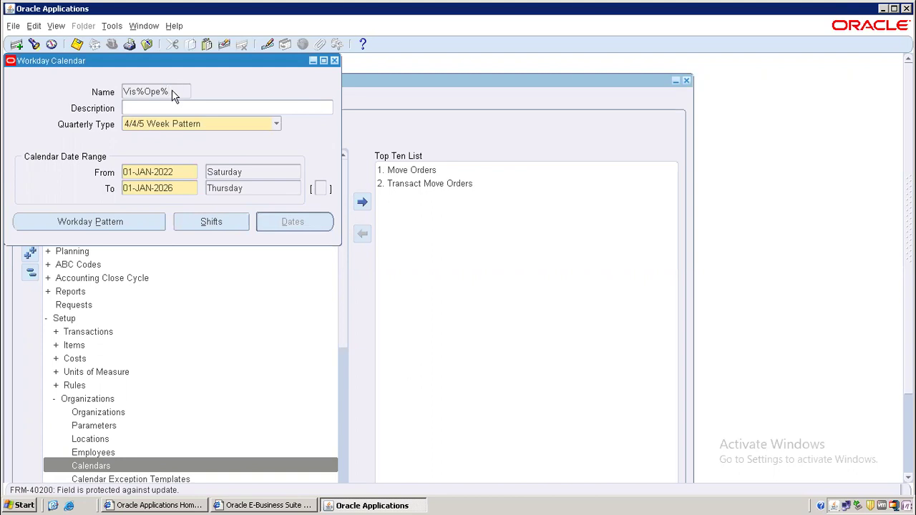
pyautogui.press('F11')
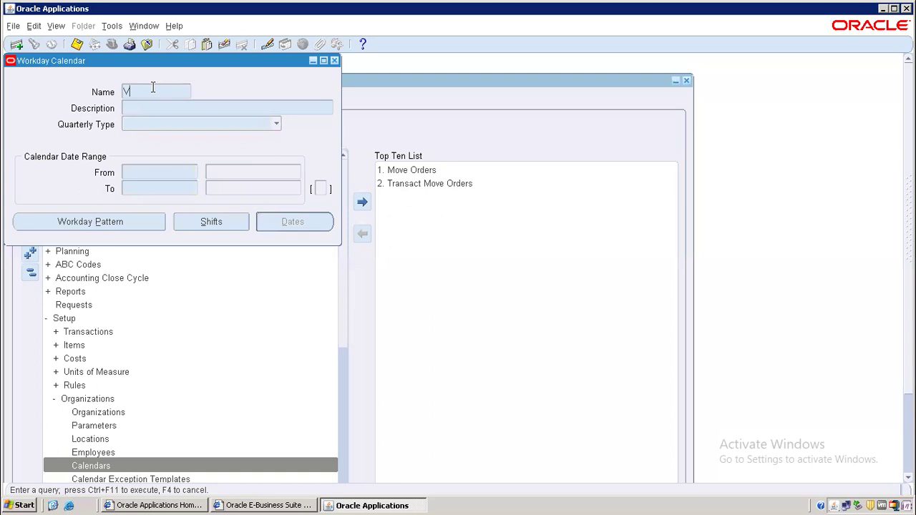
pyautogui.write('Vision%')
pyautogui.hotkey('ctrl', 'F11')
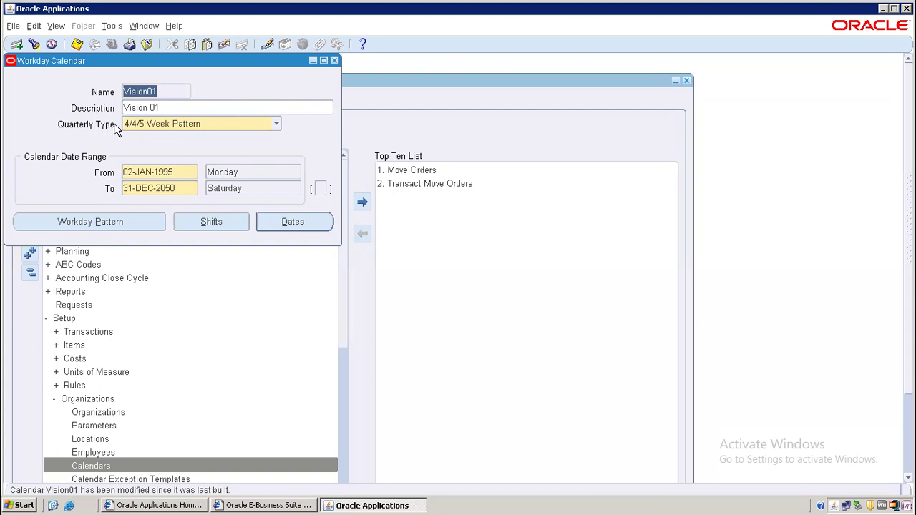
# Keep the 4/4/5 Week Pattern quarterly type, check the start date, and view the workday pattern.
pyautogui.click(179, 124)
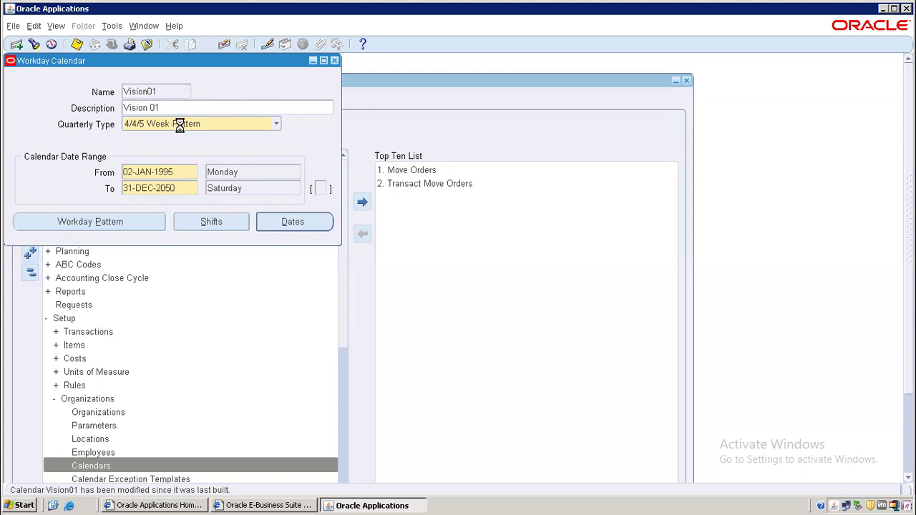
pyautogui.click(215, 123)
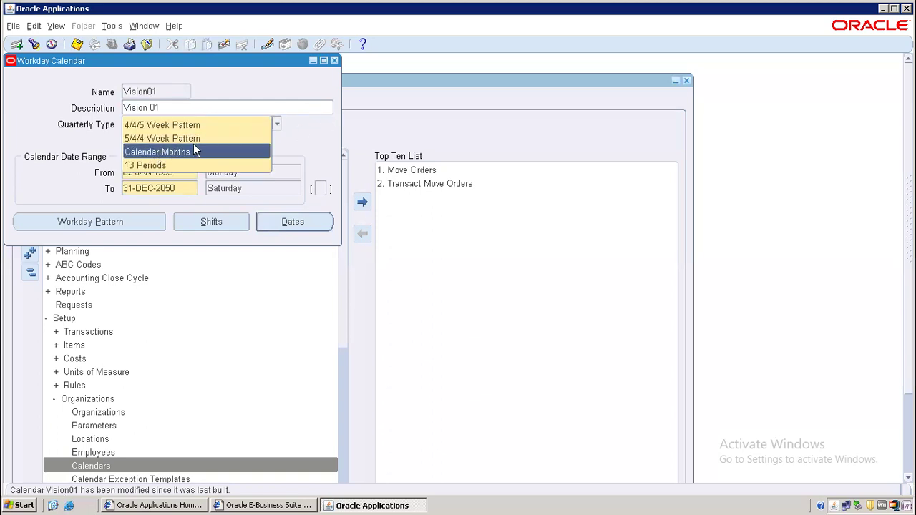
pyautogui.click(313, 136)
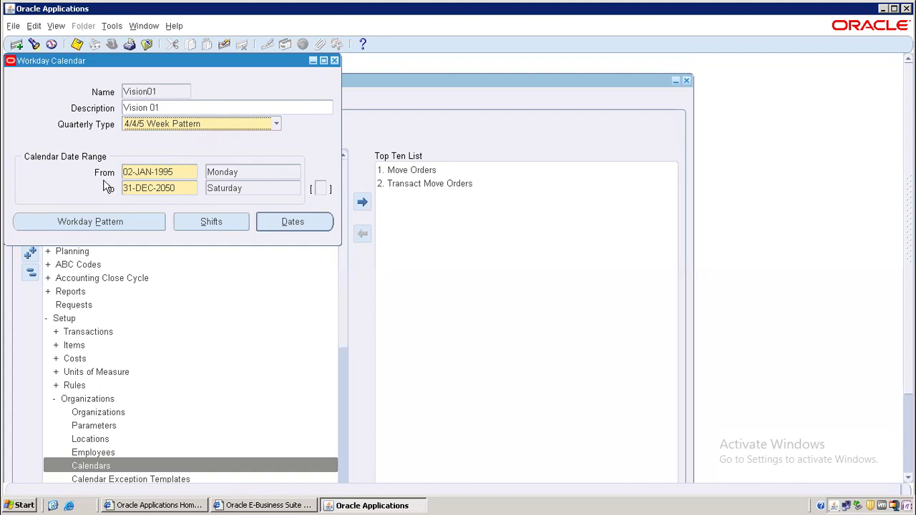
pyautogui.click(250, 172)
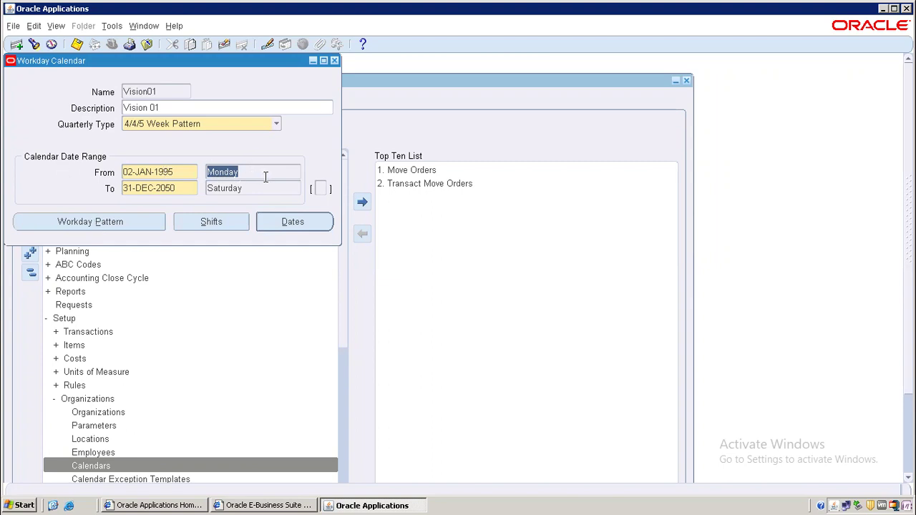
pyautogui.click(92, 224)
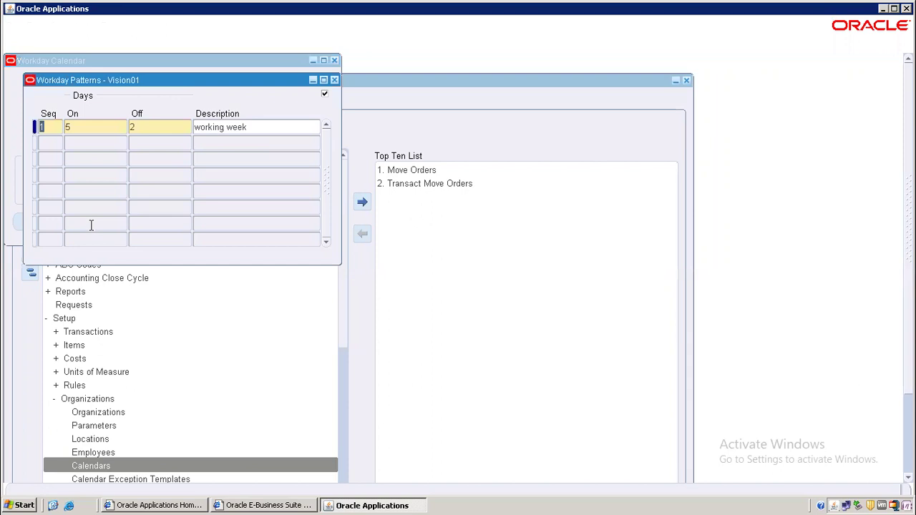
pyautogui.click(97, 126)
pyautogui.click(146, 126)
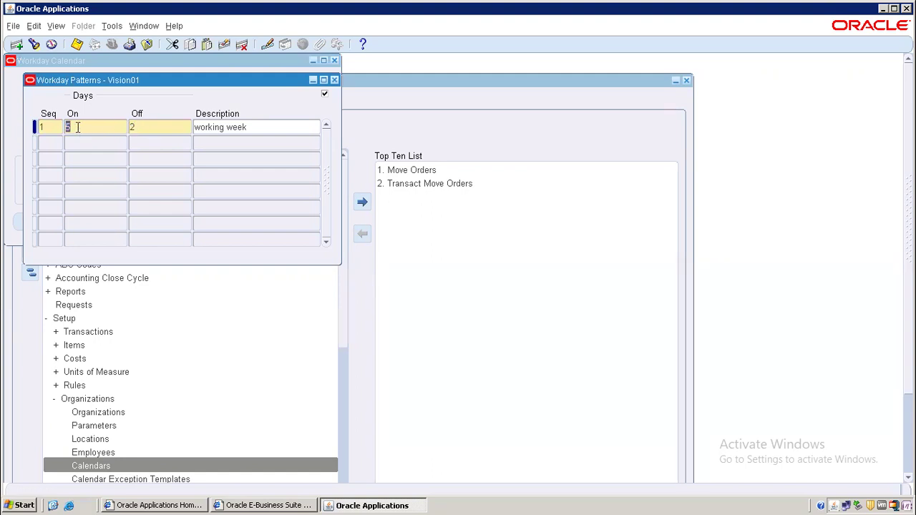
pyautogui.click(149, 124)
pyautogui.click(159, 123)
pyautogui.click(87, 126)
# Open the Vision01 shifts and review shift 1's pattern and times, then the Normal night shift times.
pyautogui.click(335, 80)
pyautogui.click(211, 222)
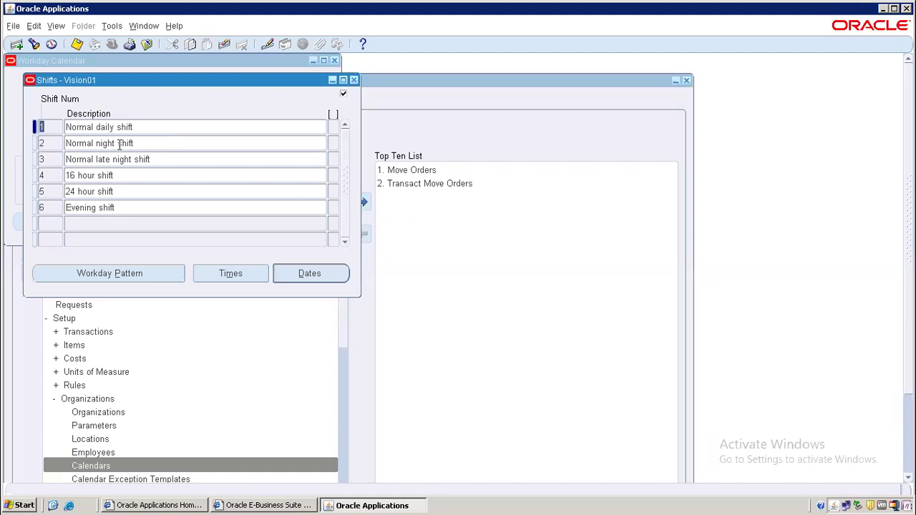
pyautogui.click(90, 278)
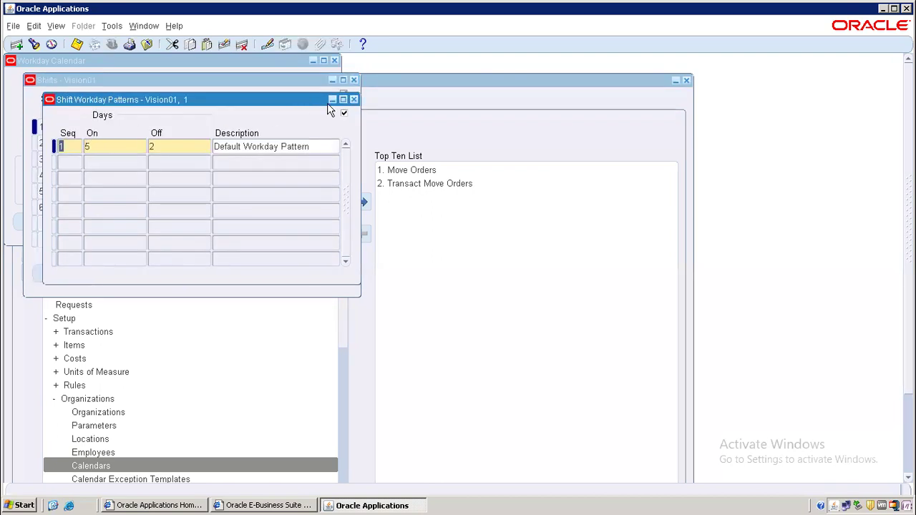
pyautogui.click(354, 100)
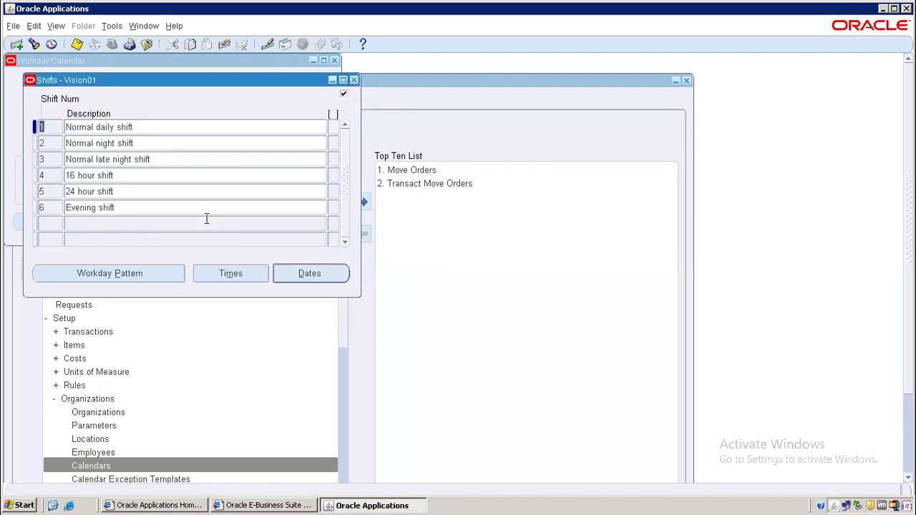
pyautogui.click(248, 274)
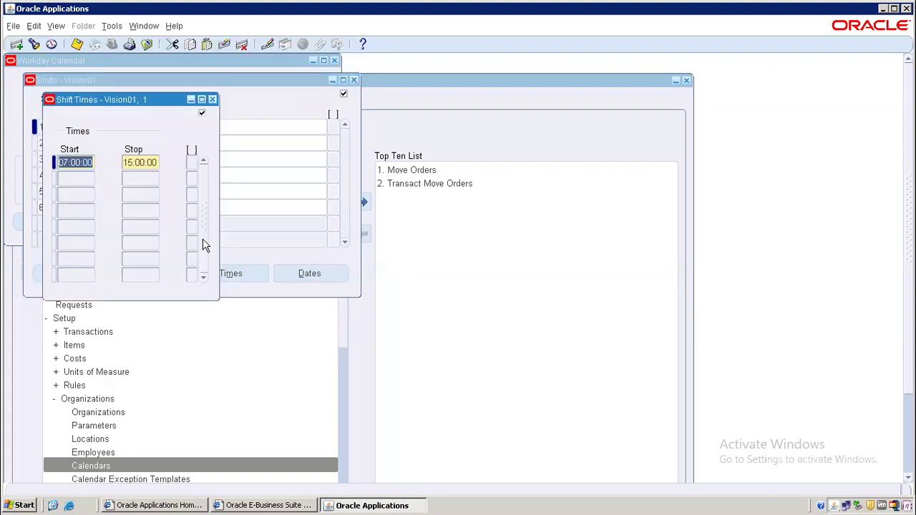
pyautogui.click(213, 100)
pyautogui.click(106, 145)
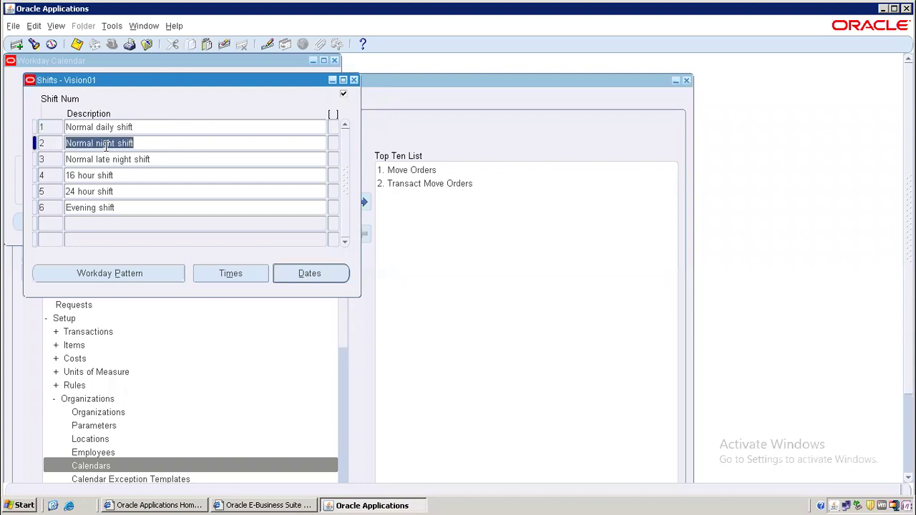
pyautogui.click(223, 277)
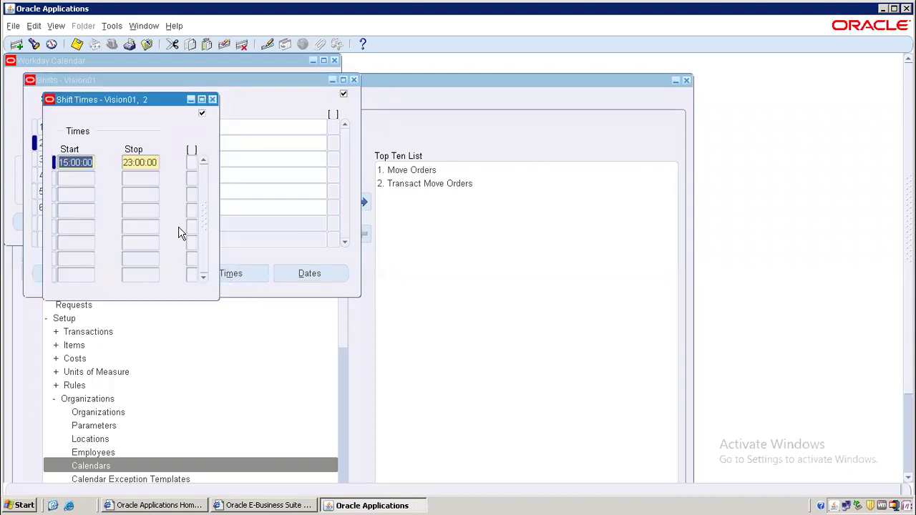
pyautogui.click(212, 99)
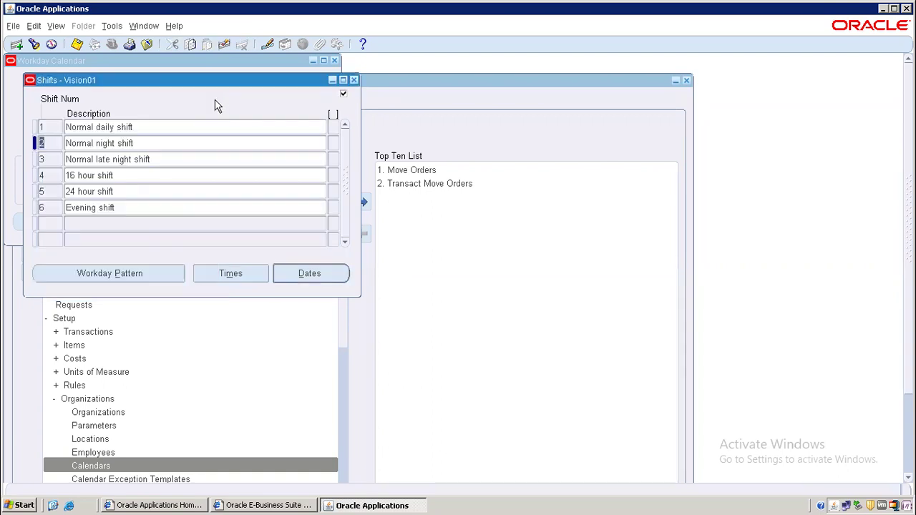
# Confirm the Normal late night shift runs 23:00–07:00, then show the 16 hour shift's dates.
pyautogui.click(102, 160)
pyautogui.click(241, 273)
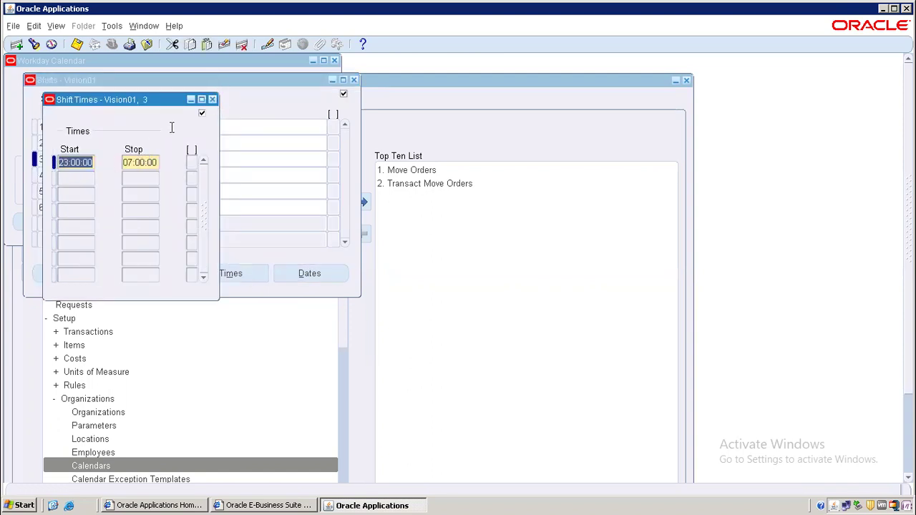
pyautogui.click(214, 100)
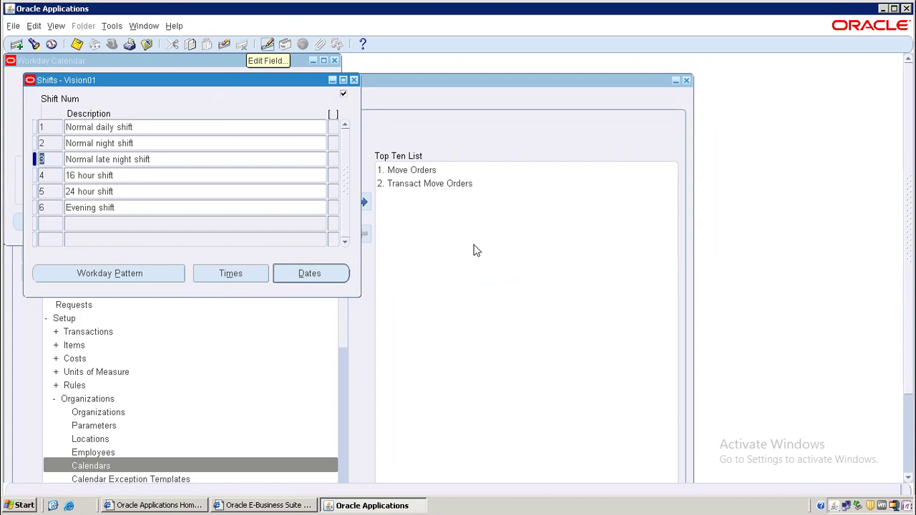
pyautogui.click(143, 176)
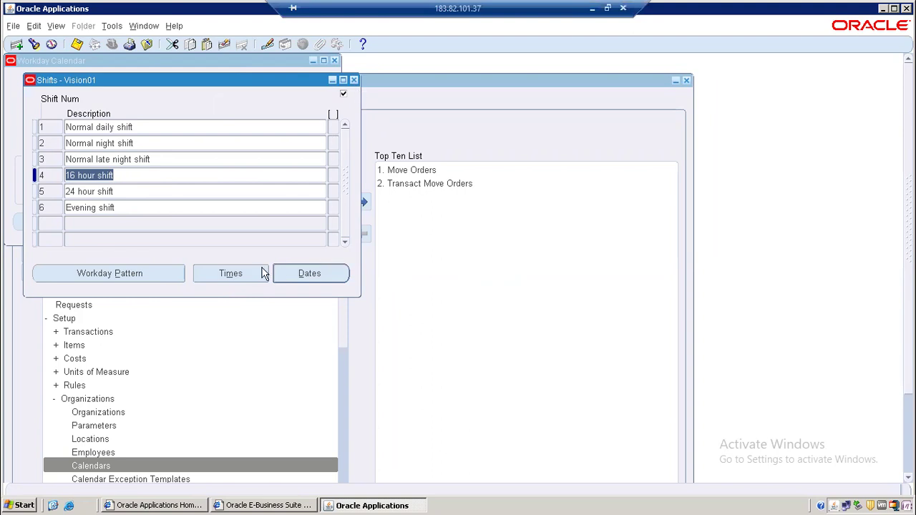
pyautogui.click(302, 273)
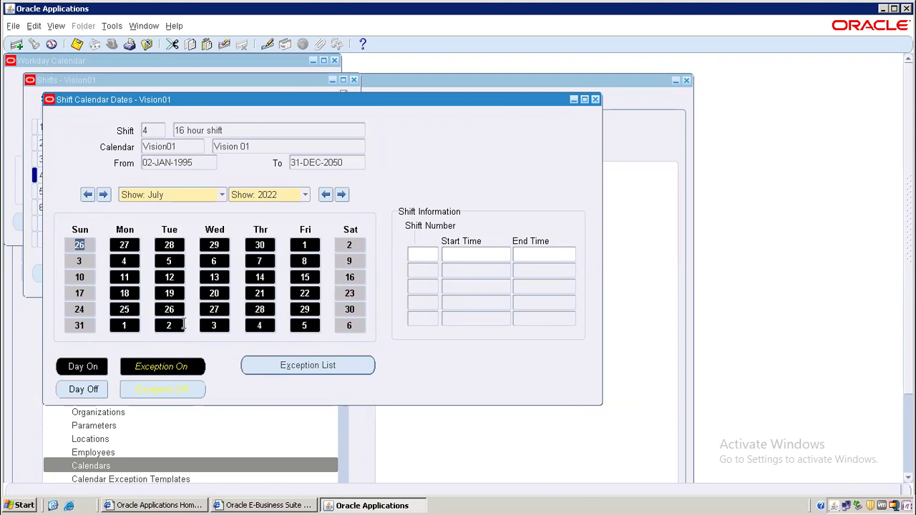
# Check that 13 July 2022 shows the 16 hour shift's 04:00–20:00 hours, then close the Dates and Shifts windows.
pyautogui.click(215, 276)
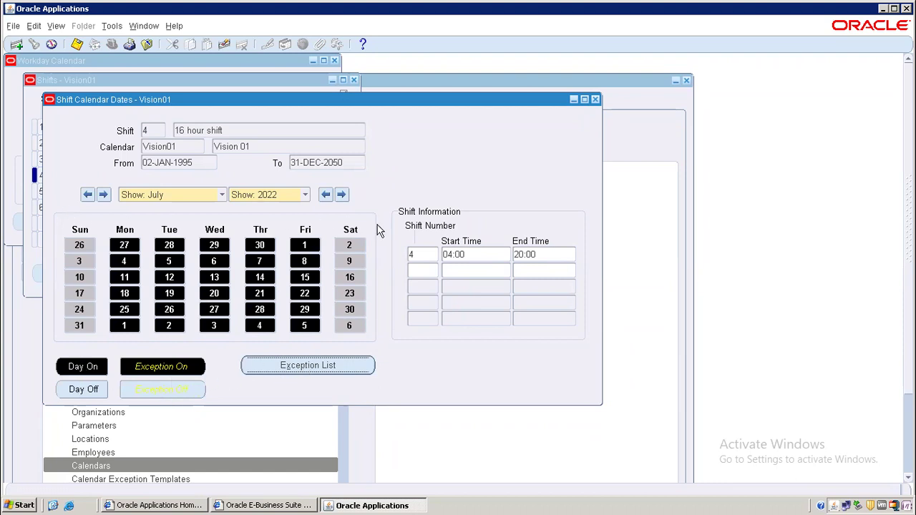
pyautogui.click(595, 100)
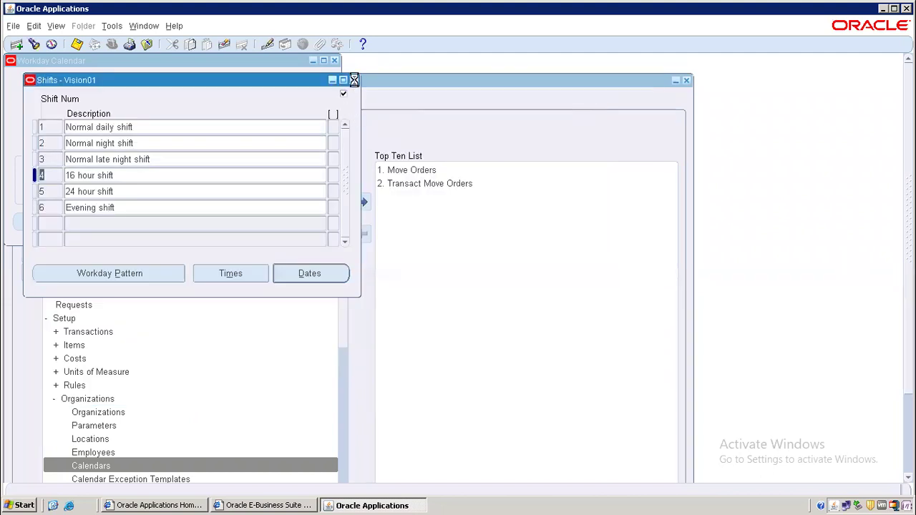
pyautogui.click(354, 80)
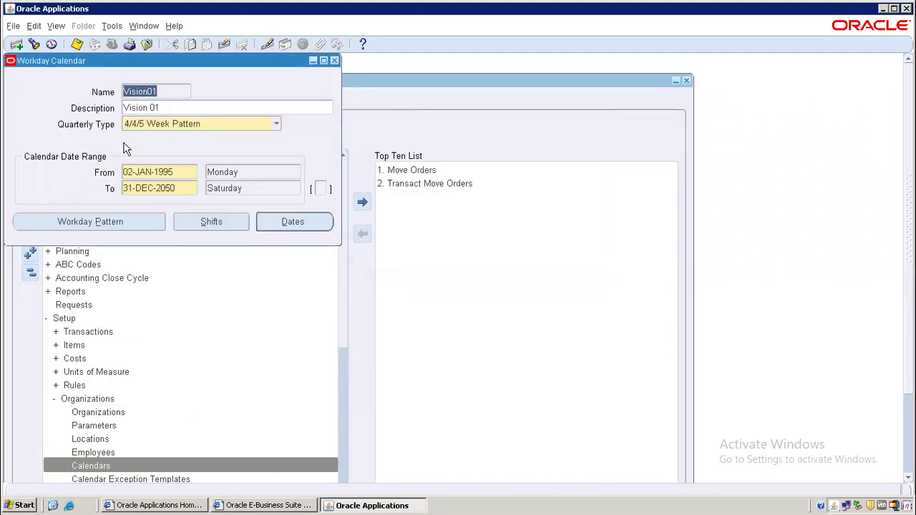
# Close the Vision01 workday calendar without saving and acknowledge the rebuild note.
pyautogui.click(334, 60)
pyautogui.click(478, 306)
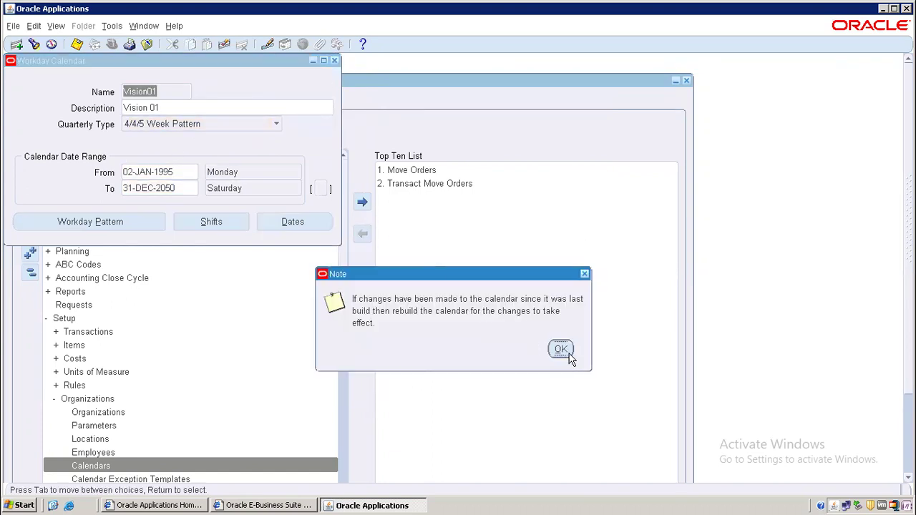
pyautogui.click(569, 358)
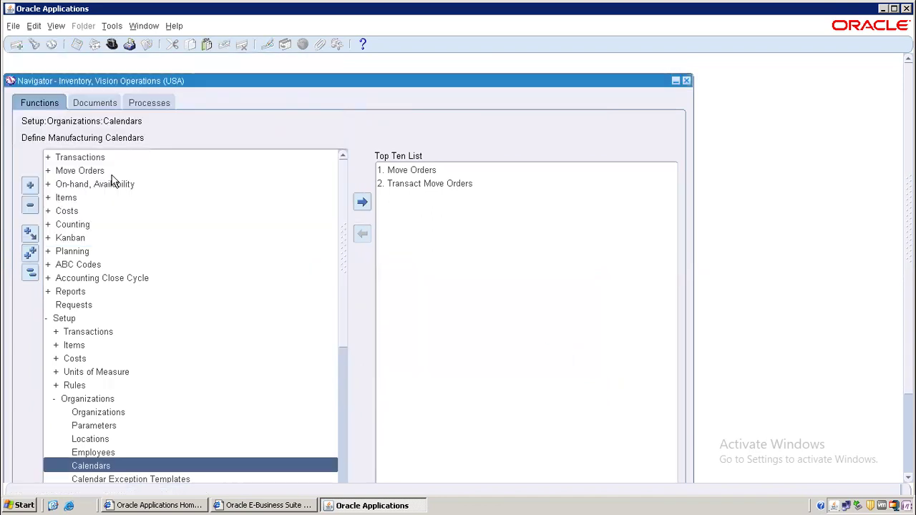
# Start a new workday calendar with name DELL_CAL and description DELL_CAL.
pyautogui.doubleClick(115, 465)
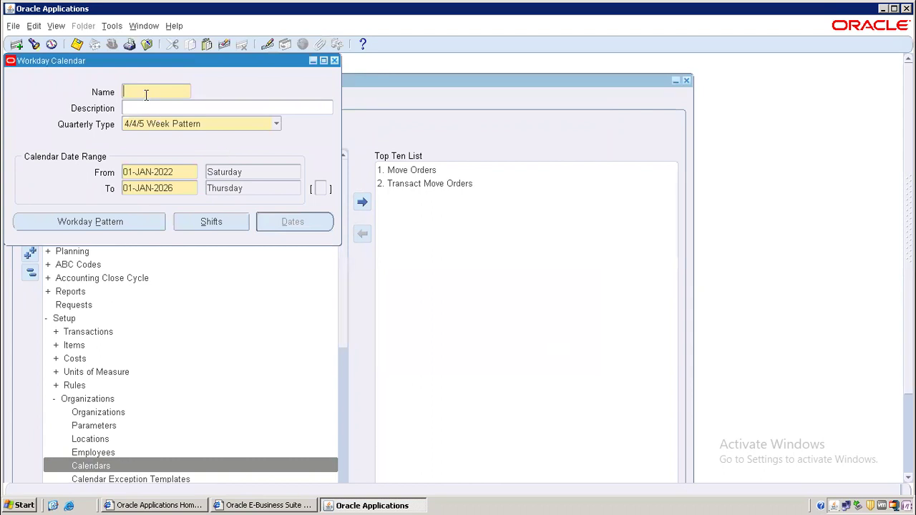
pyautogui.write('DELL_CAL')
pyautogui.doubleClick(177, 92)
pyautogui.moveTo(177, 92); pyautogui.dragTo(86, 90)
pyautogui.hotkey('ctrl', 'c')
pyautogui.click(151, 108)
pyautogui.hotkey('ctrl', 'v')
pyautogui.click(186, 173)
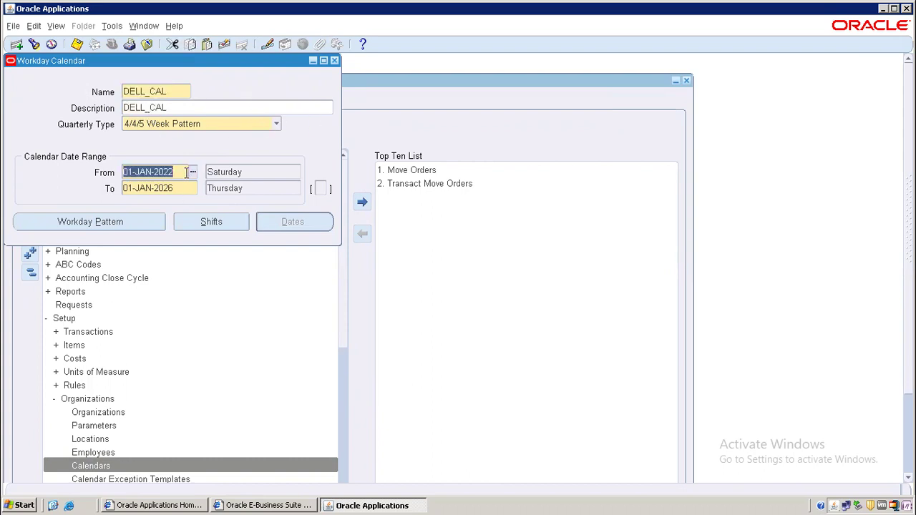
pyautogui.click(194, 172)
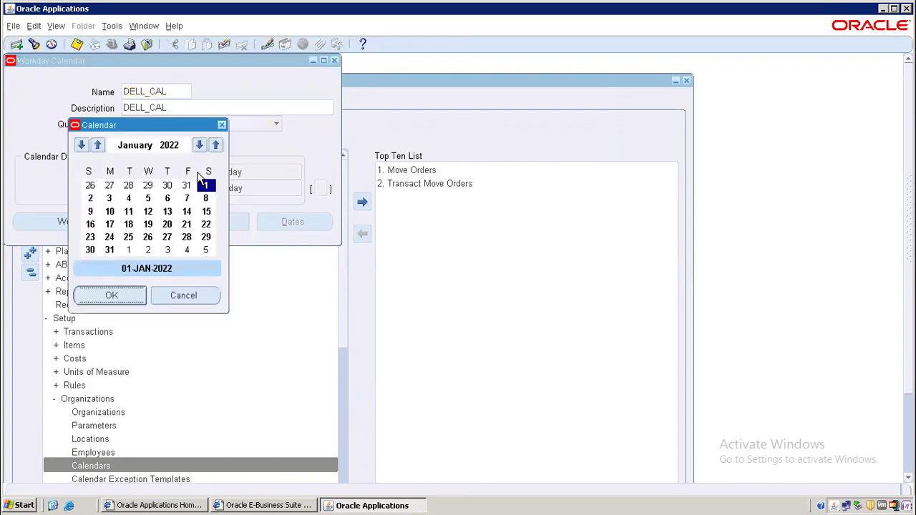
# Set the From date to 03-JAN-2022 and move the To-date picker to year 2030.
pyautogui.click(109, 199)
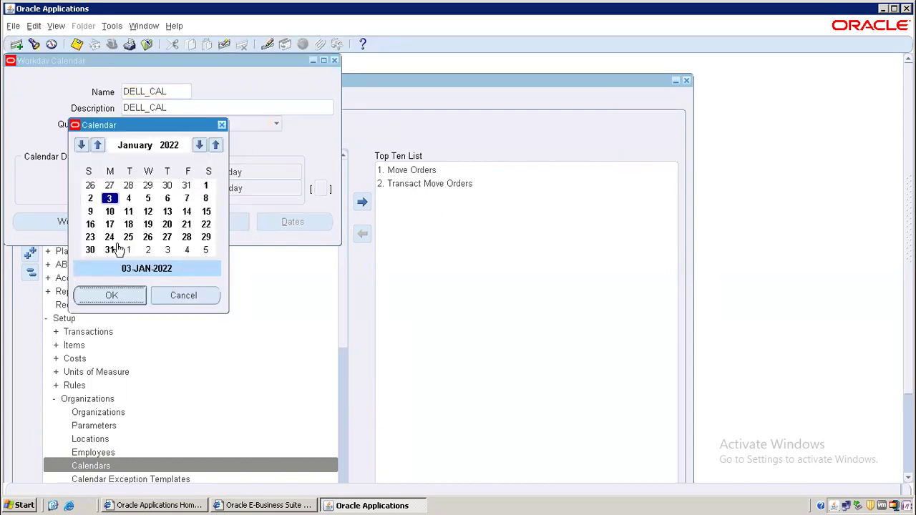
pyautogui.click(111, 296)
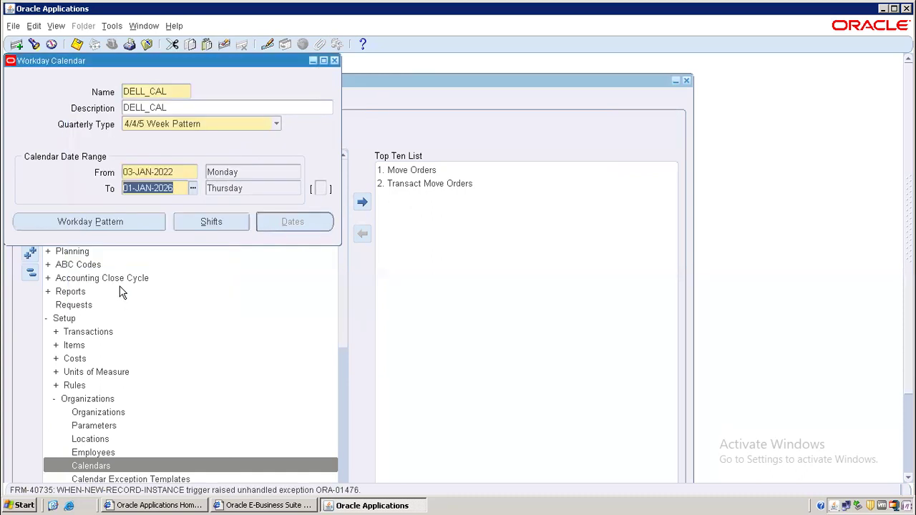
pyautogui.click(192, 189)
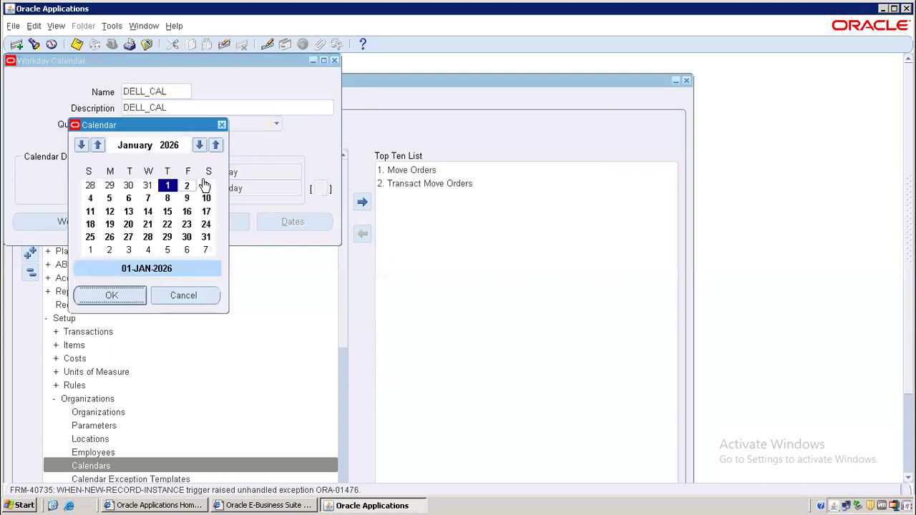
pyautogui.click(215, 146)
pyautogui.click(215, 146)
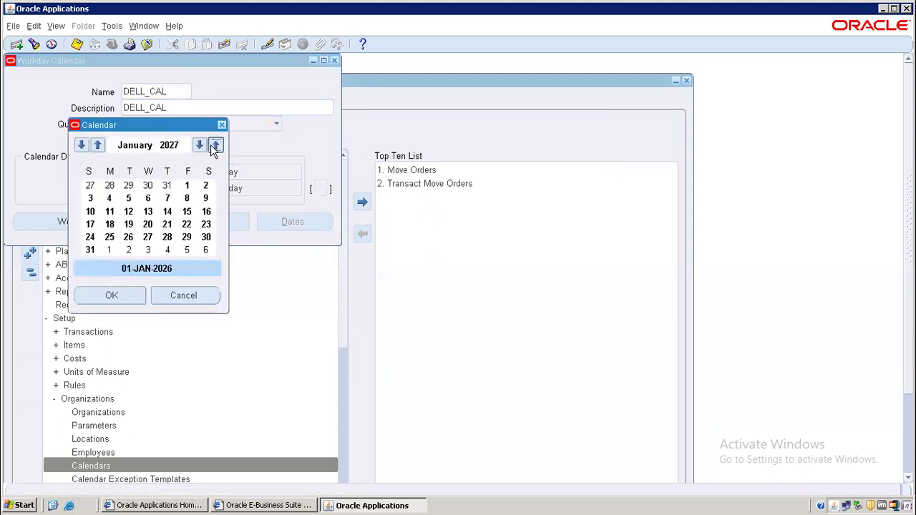
pyautogui.click(215, 146)
pyautogui.click(214, 146)
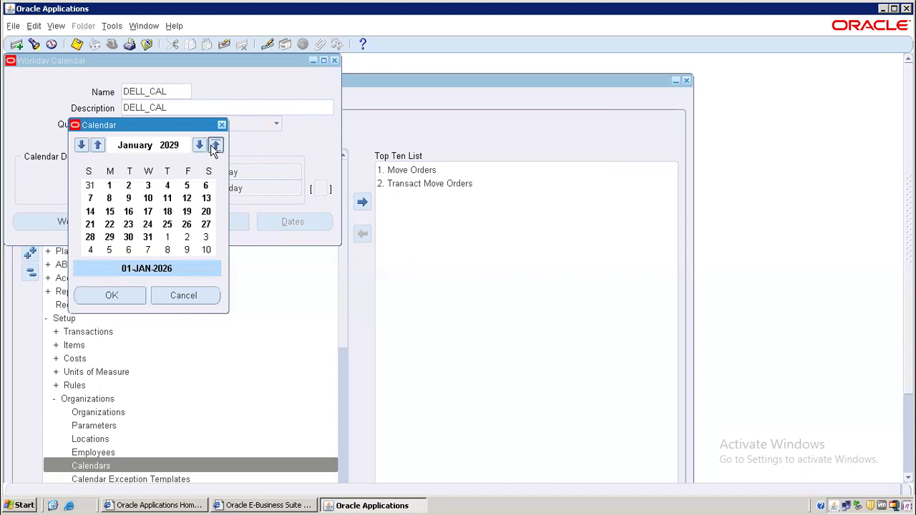
pyautogui.click(200, 146)
pyautogui.click(218, 146)
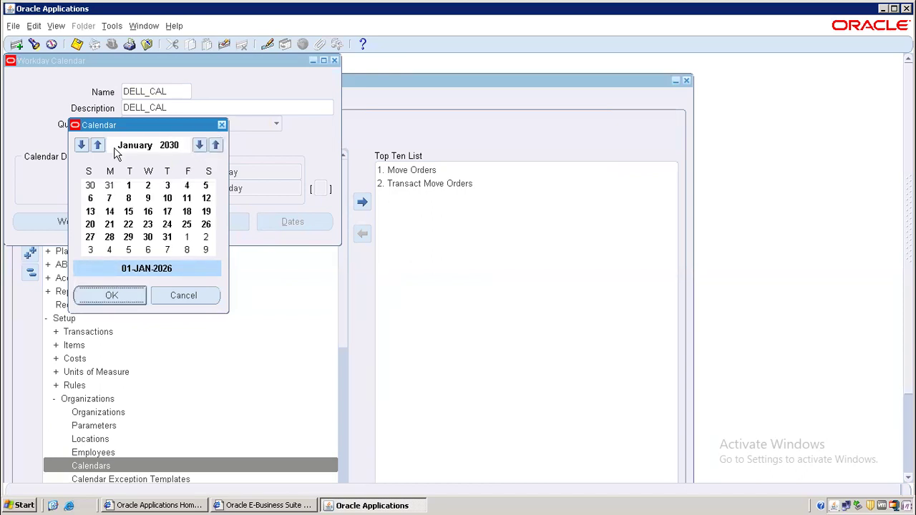
# Step the To-date picker through to December 2030 and pick 28-DEC-2030.
pyautogui.click(98, 146)
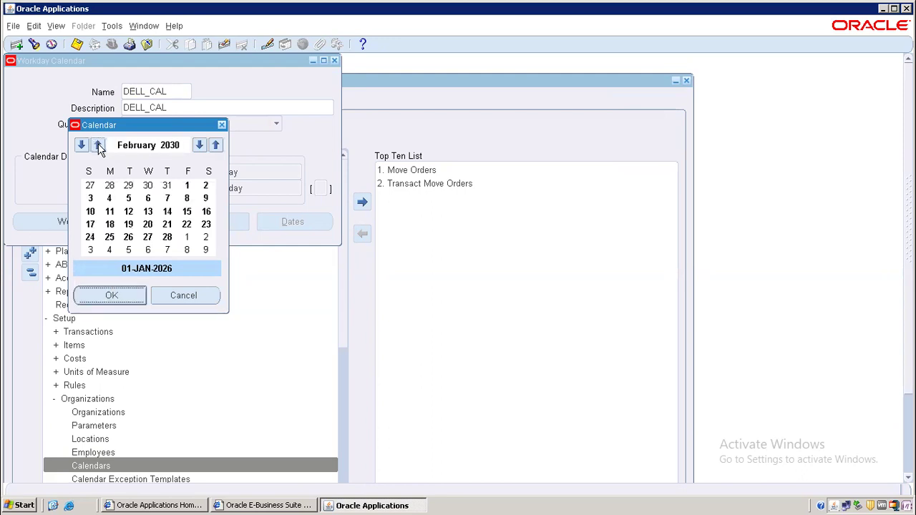
pyautogui.click(98, 146)
pyautogui.click(98, 146)
pyautogui.click(99, 146)
pyautogui.click(99, 146)
pyautogui.click(98, 146)
pyautogui.click(98, 146)
pyautogui.click(98, 146)
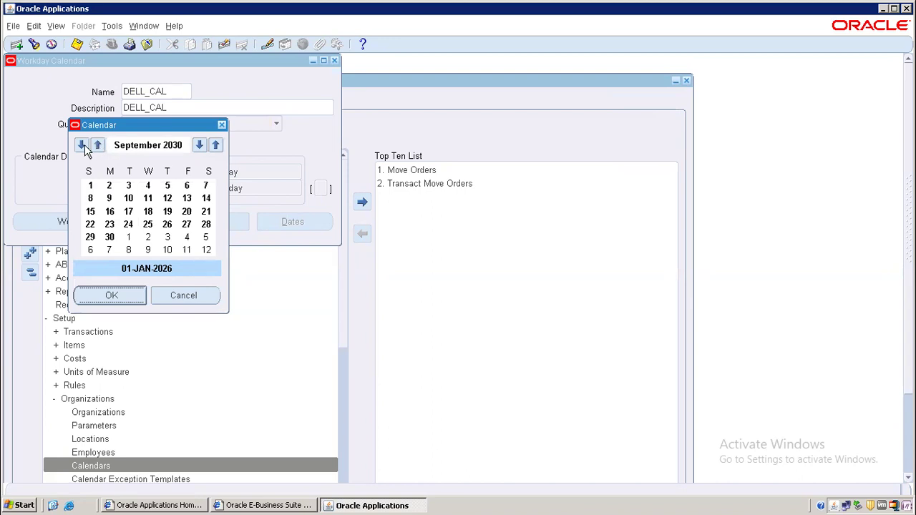
pyautogui.click(98, 146)
pyautogui.click(98, 146)
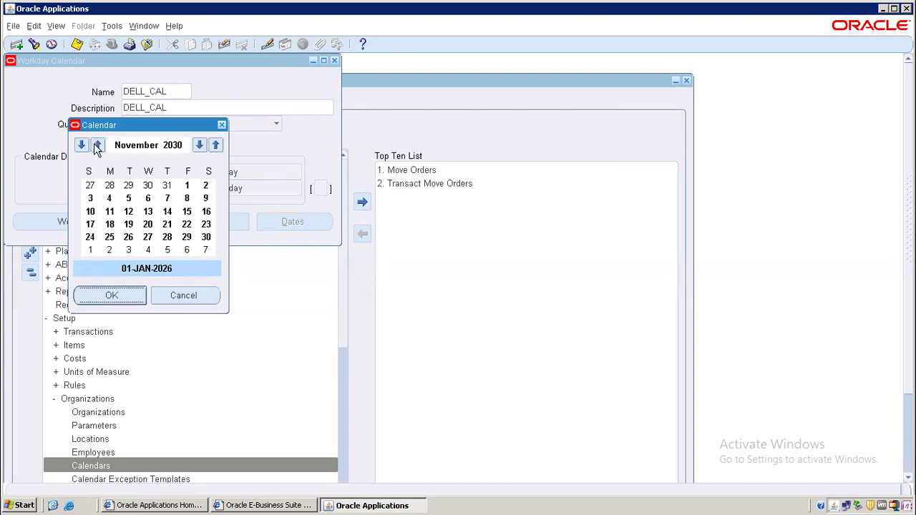
pyautogui.click(98, 146)
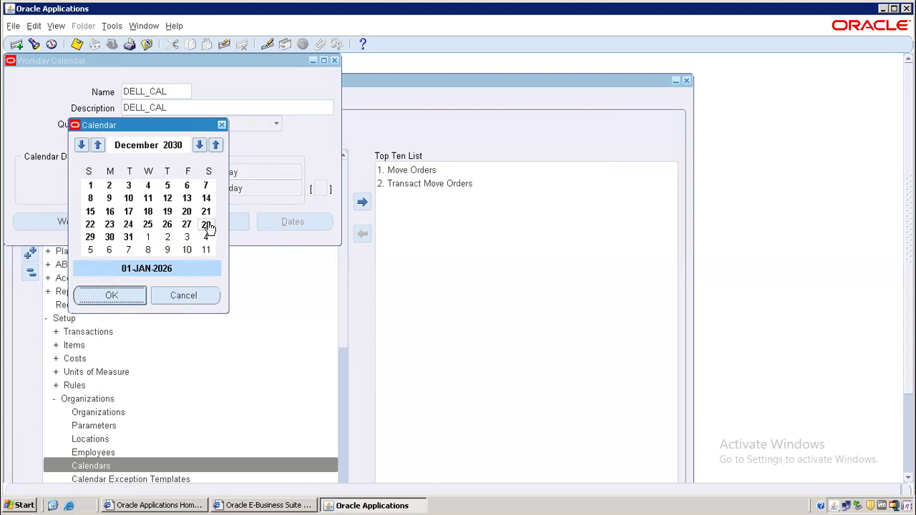
pyautogui.click(206, 226)
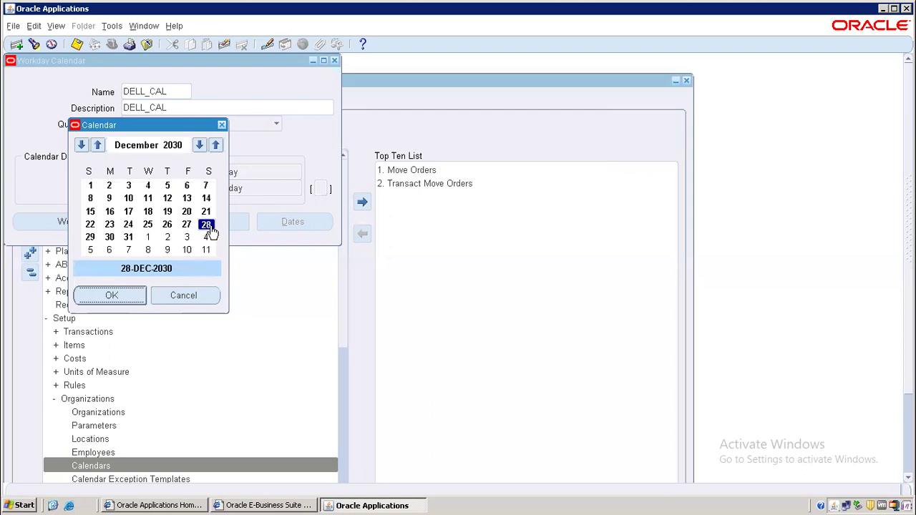
pyautogui.click(129, 298)
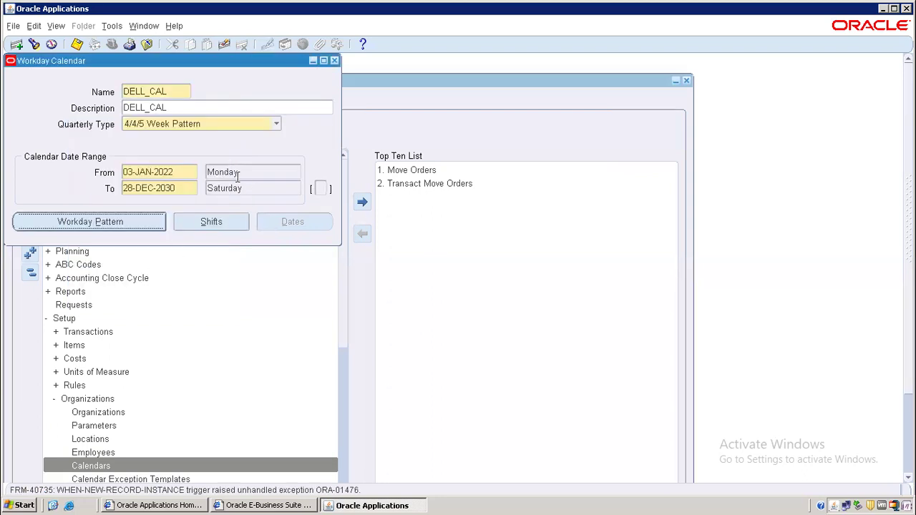
# Enter workday pattern sequence 1 for DELL_CAL, save it, and clear the FRM errors.
pyautogui.click(106, 221)
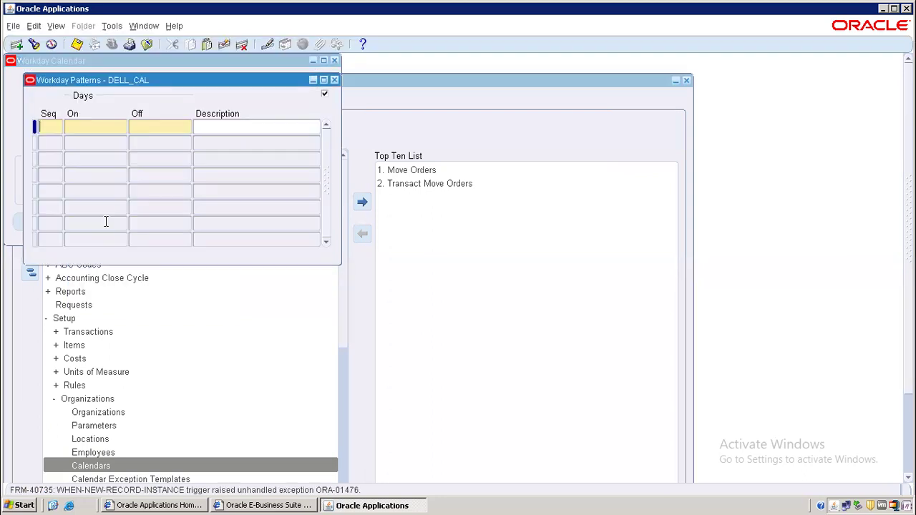
pyautogui.write('1')
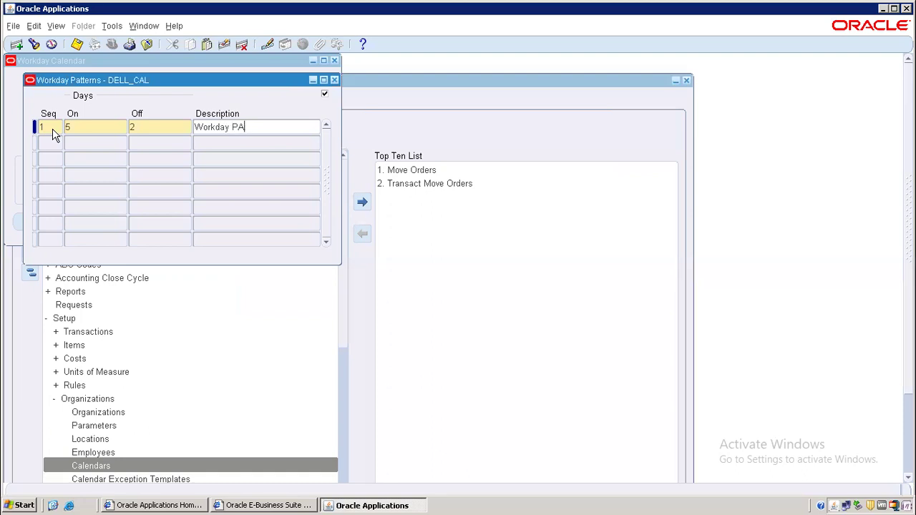
pyautogui.write('attern')
pyautogui.click(76, 45)
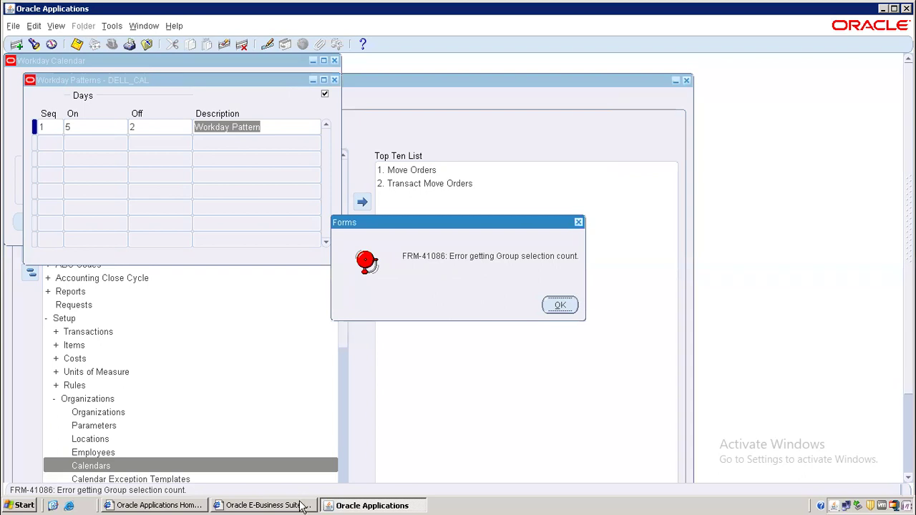
pyautogui.click(560, 305)
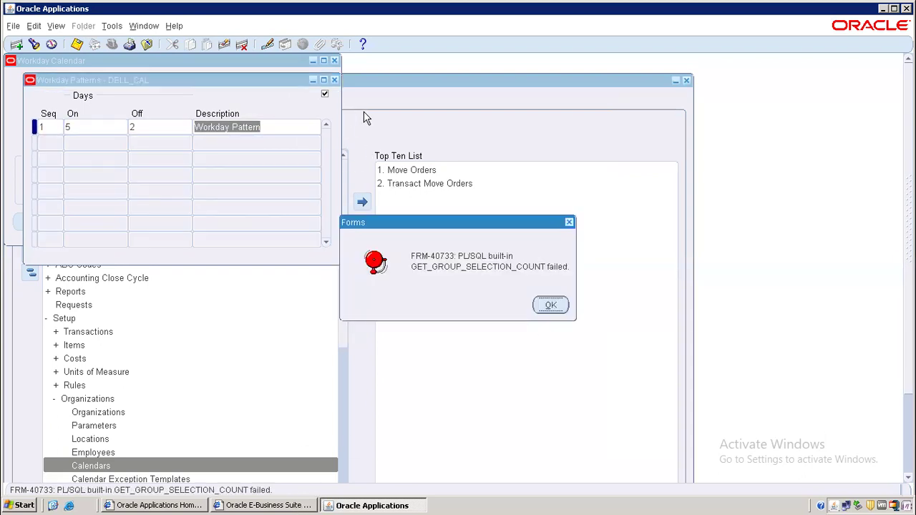
pyautogui.click(541, 301)
pyautogui.click(548, 307)
pyautogui.click(570, 222)
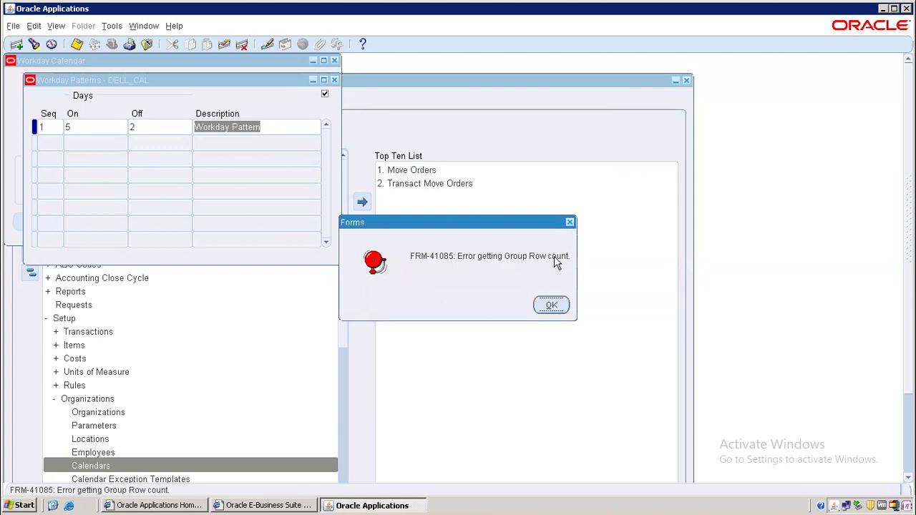
pyautogui.click(570, 223)
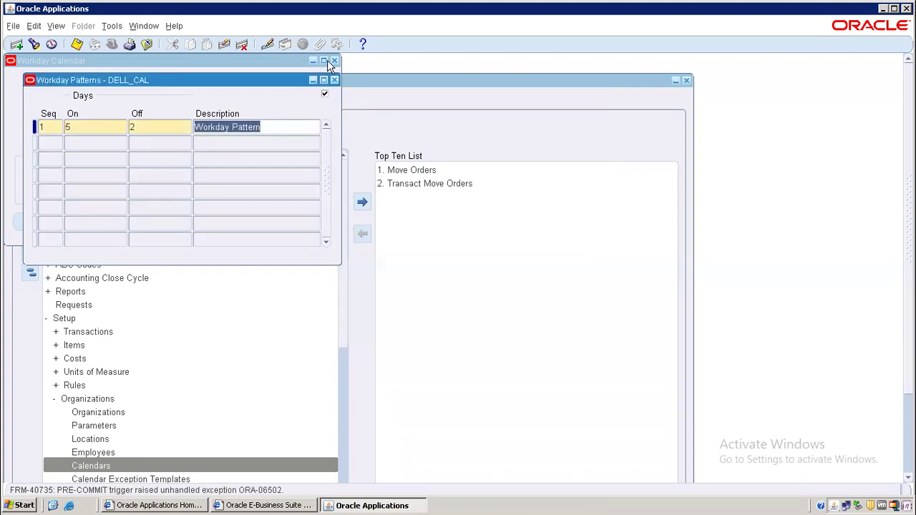
pyautogui.click(334, 80)
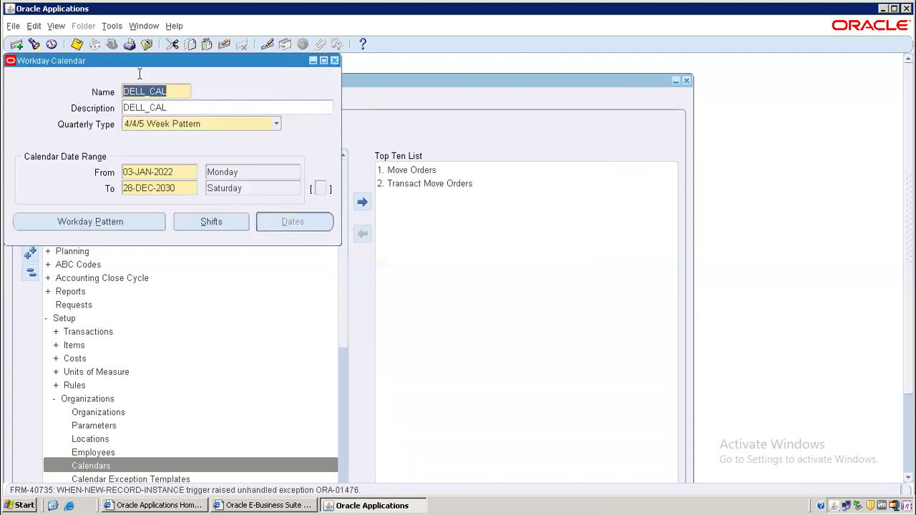
# Save DELL_CAL, dismiss the FRM errors, and check the pattern reads 5 on, 2 off.
pyautogui.click(78, 44)
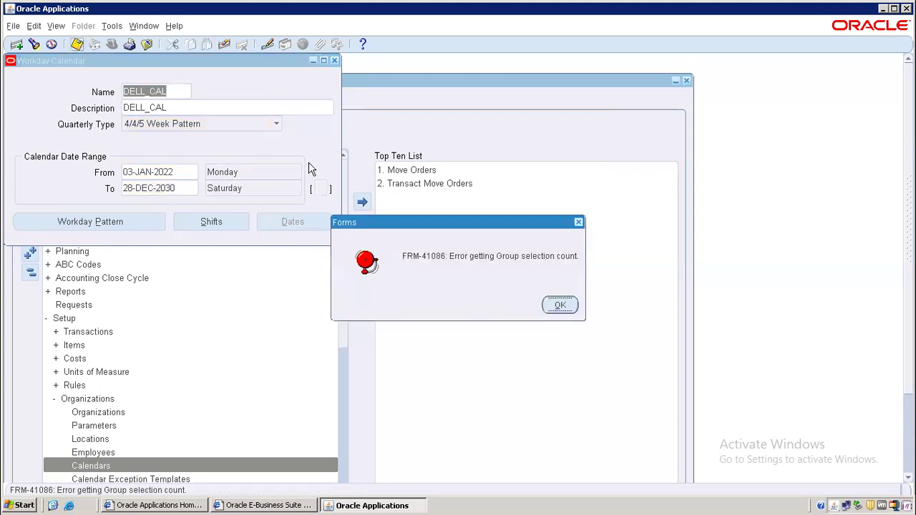
pyautogui.click(575, 303)
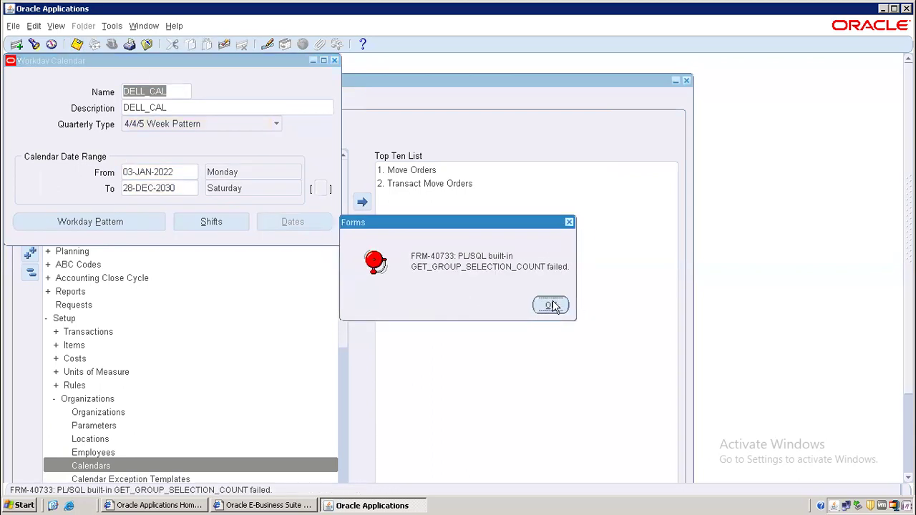
pyautogui.click(549, 305)
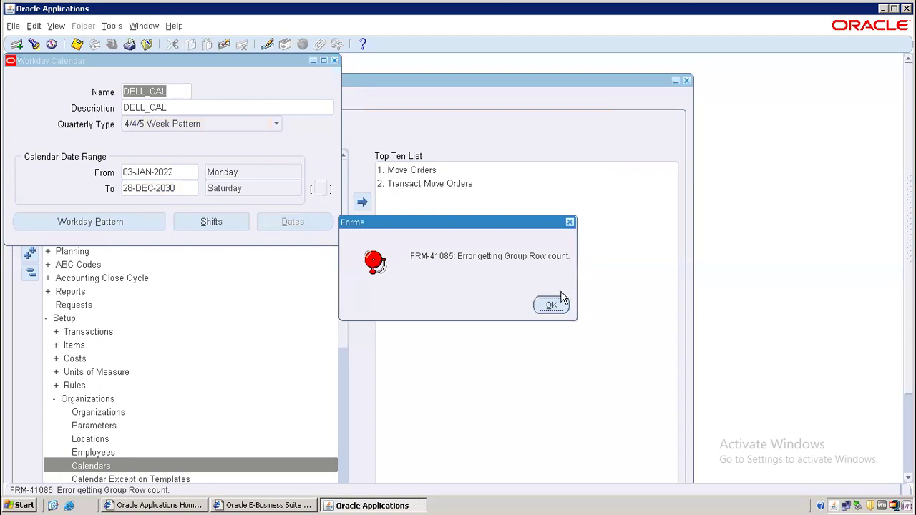
pyautogui.click(555, 306)
pyautogui.click(571, 222)
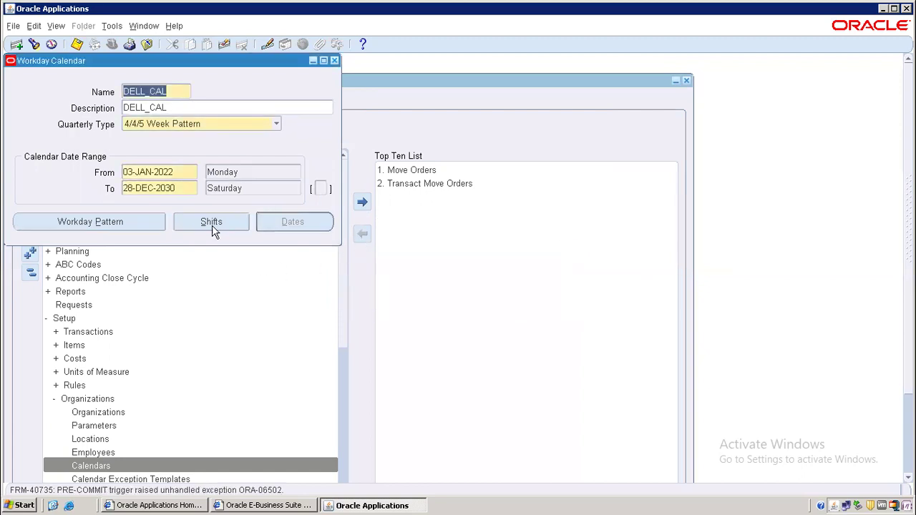
pyautogui.click(121, 227)
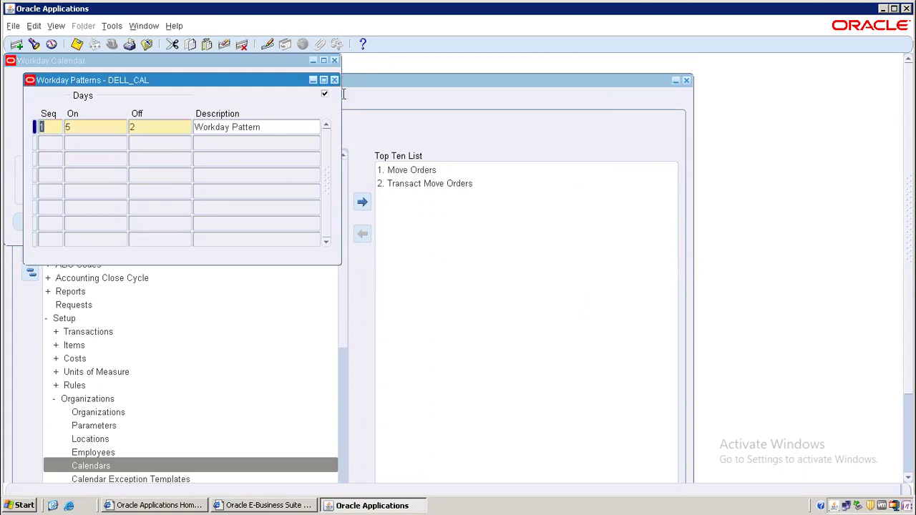
pyautogui.click(334, 80)
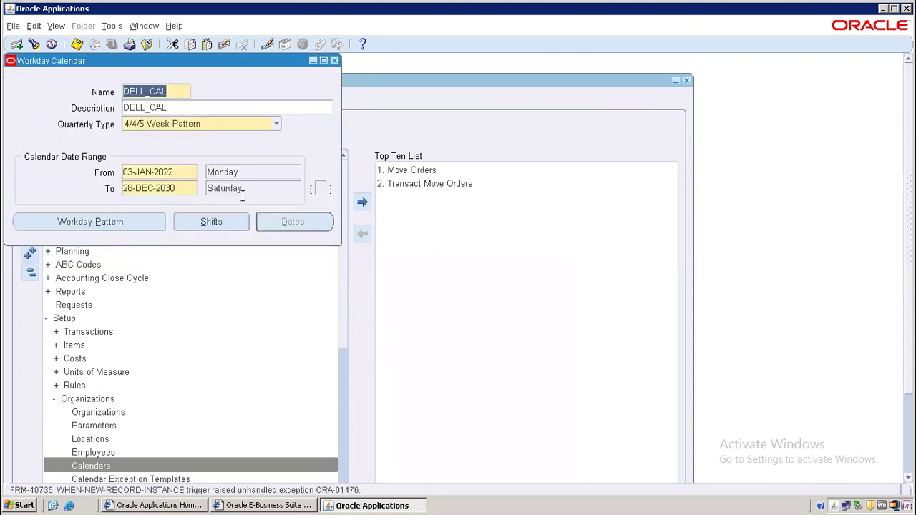
# Add shift number 1 with the description A-Shift.
pyautogui.click(211, 226)
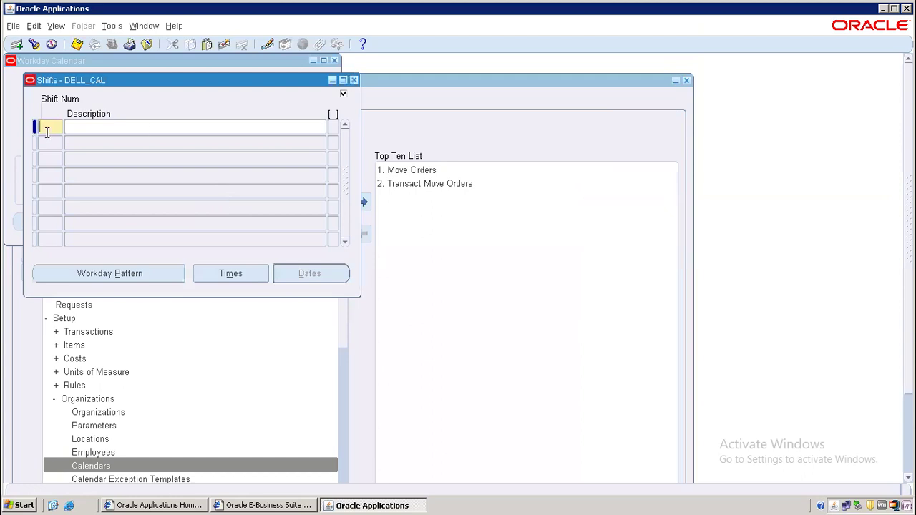
pyautogui.write('A')
pyautogui.press('BackSpace')
pyautogui.write('1')
pyautogui.press('Tab')
pyautogui.write('A-Shift')
# Give A-Shift a start time of 7:00 and stop time of 15:00, then confirm saving.
pyautogui.click(240, 279)
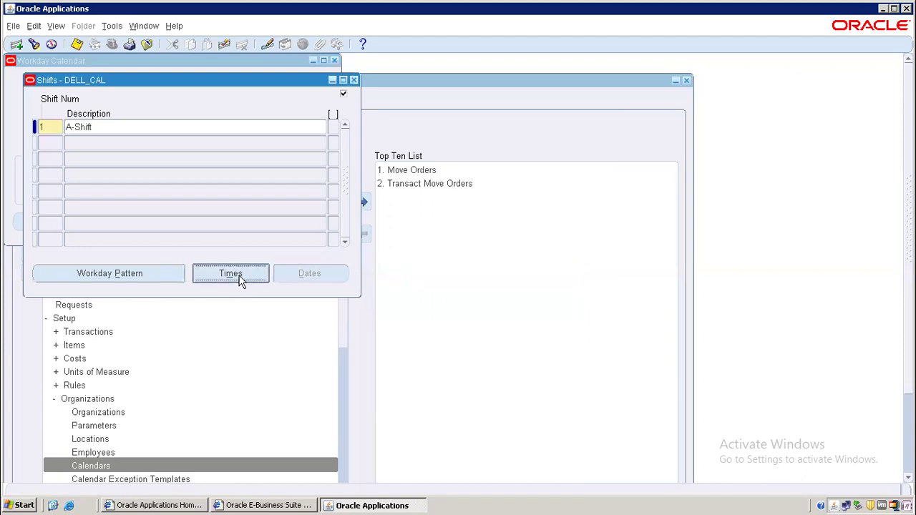
pyautogui.write('7:00')
pyautogui.press('Tab')
pyautogui.write('15:00')
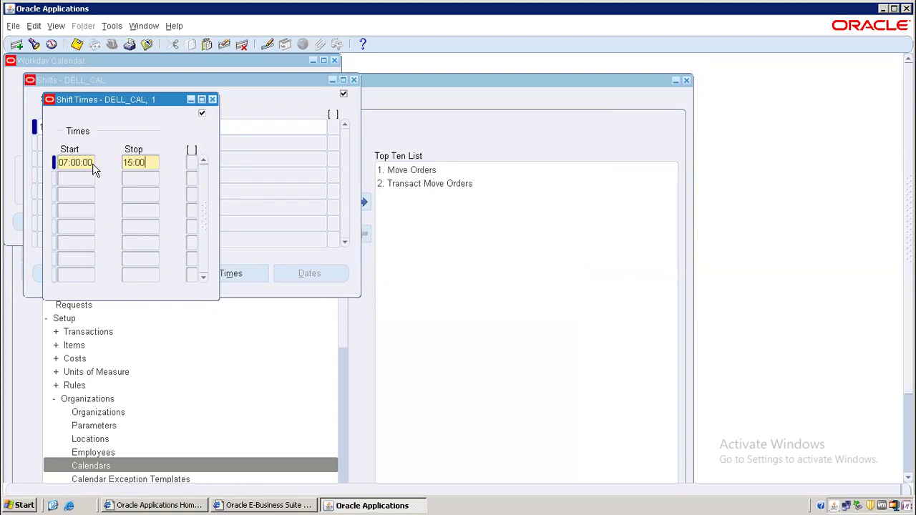
pyautogui.click(212, 100)
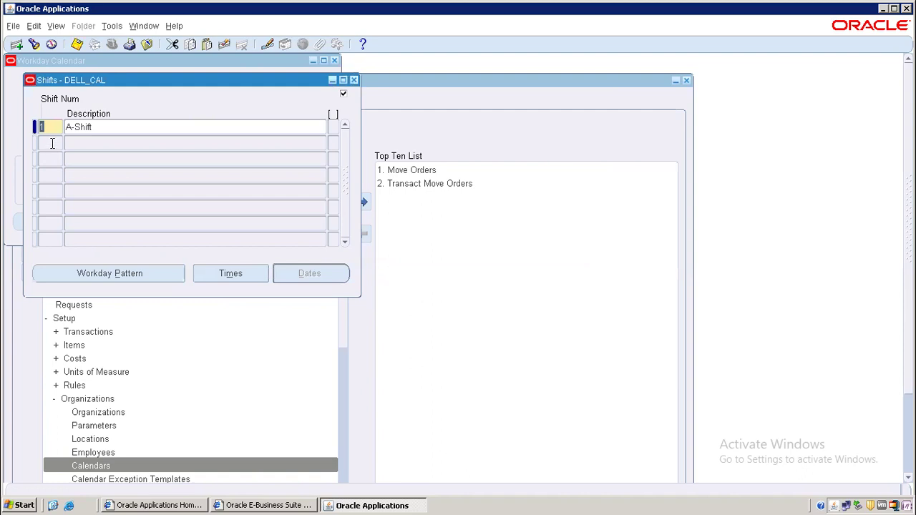
pyautogui.click(52, 143)
pyautogui.click(451, 305)
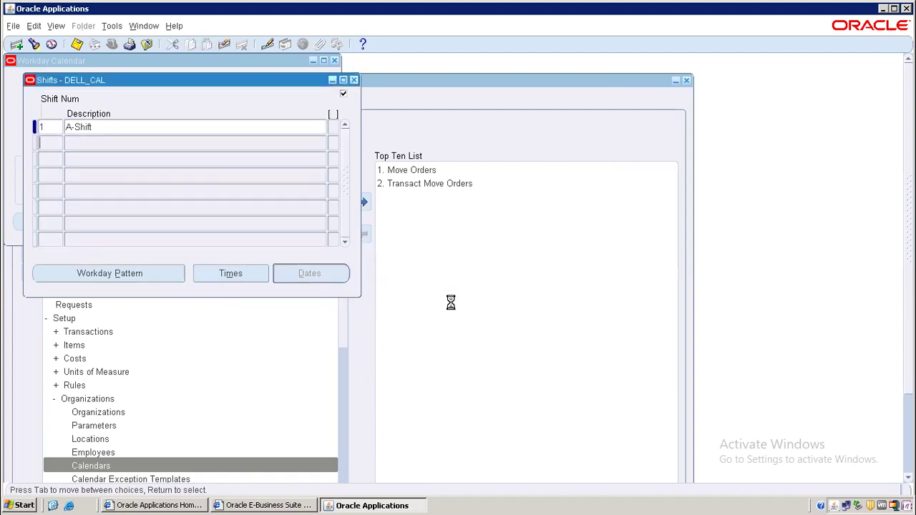
# Acknowledge the three FRM errors, leave the shift row, and confirm saving A-Shift again.
pyautogui.click(557, 306)
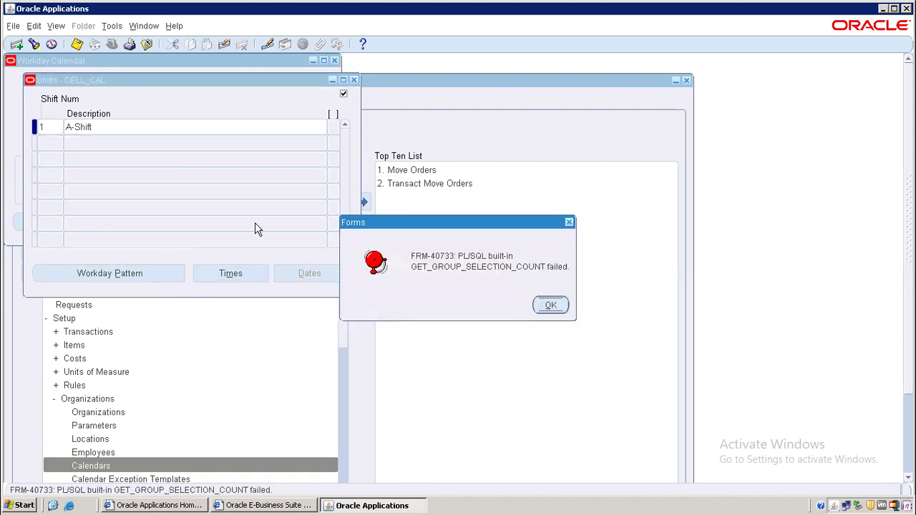
pyautogui.click(569, 222)
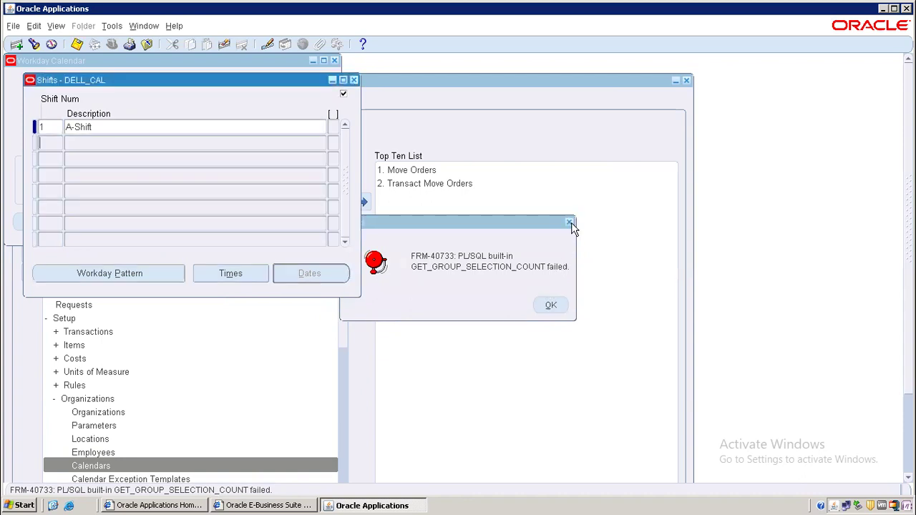
pyautogui.click(551, 306)
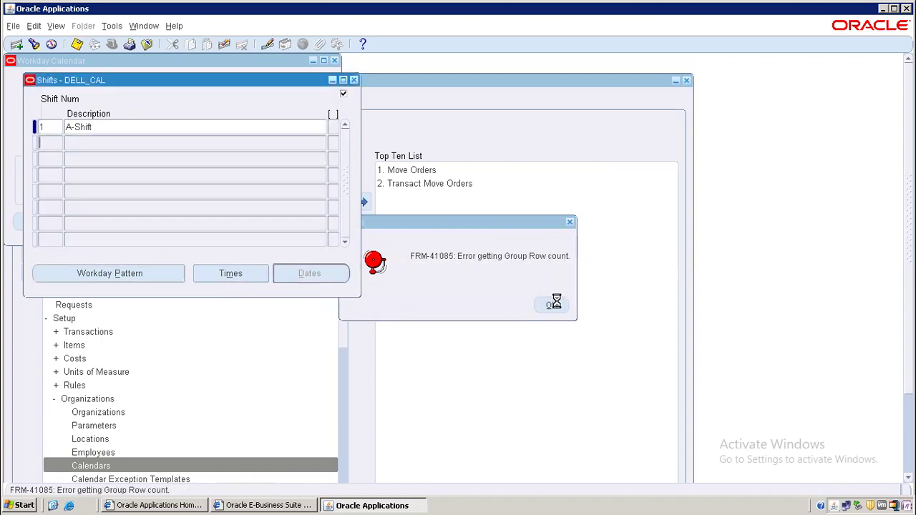
pyautogui.click(54, 142)
pyautogui.click(434, 306)
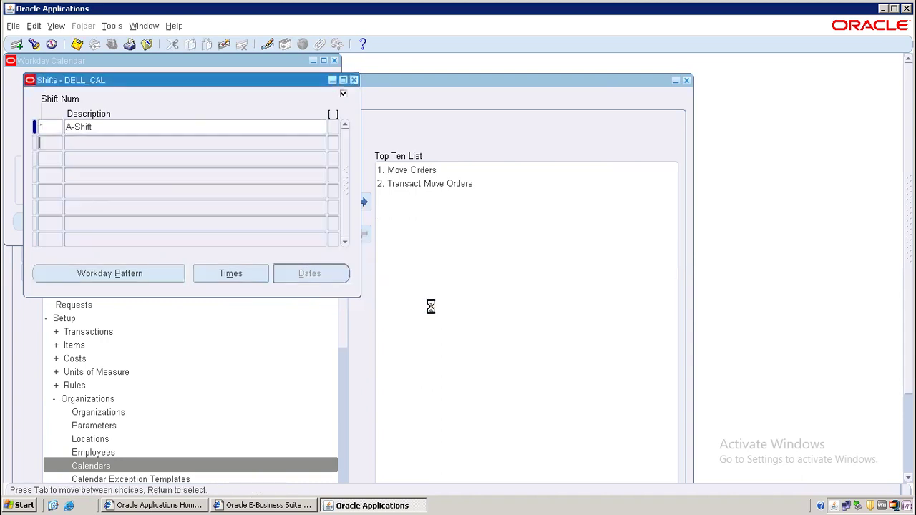
pyautogui.click(556, 315)
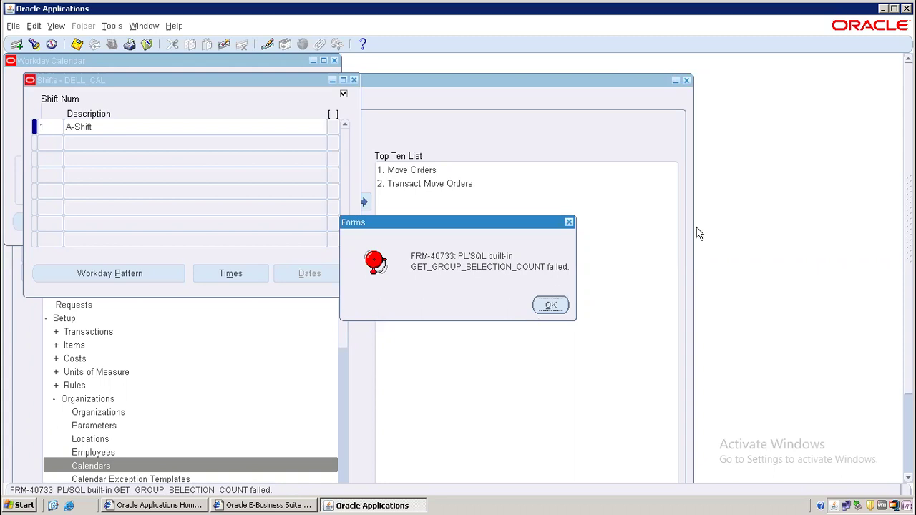
# Dismiss the lingering GET_GROUP_SELECTION_COUNT and group row count error messages.
pyautogui.click(567, 222)
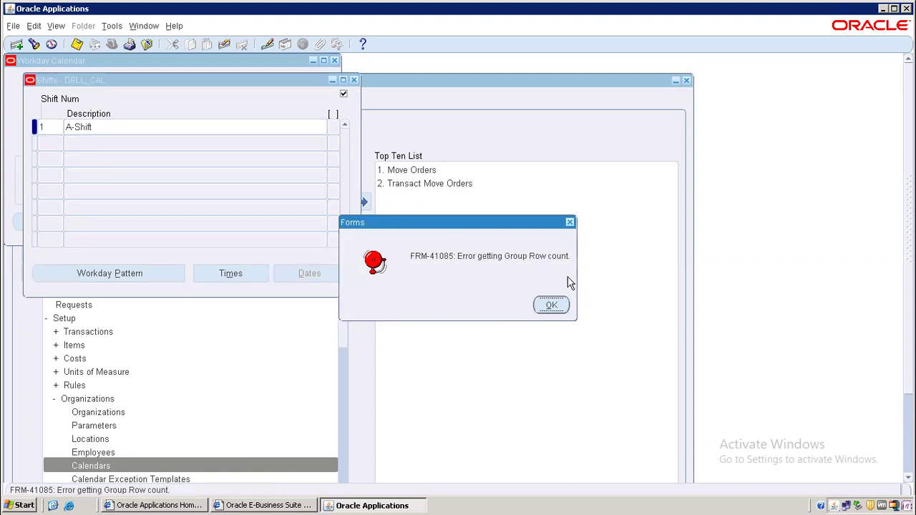
pyautogui.click(570, 224)
pyautogui.click(571, 224)
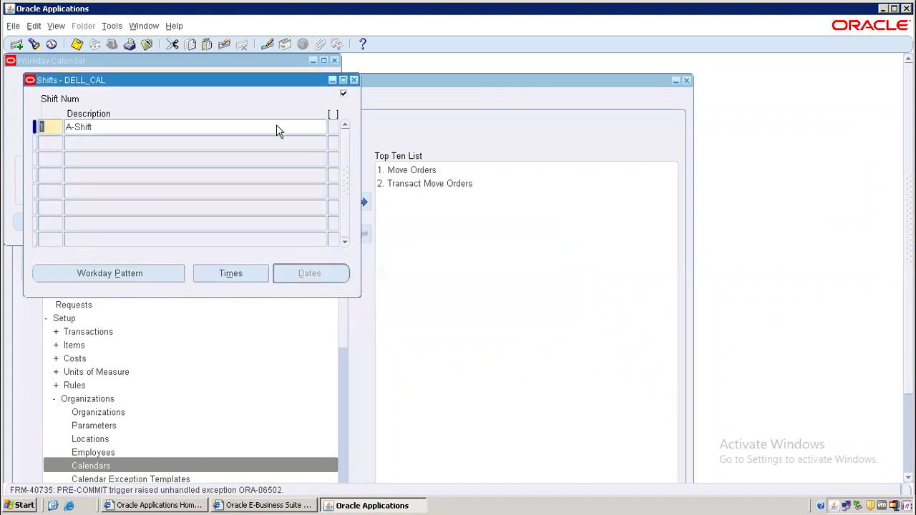
# Leave the shift row, confirm saving A-Shift, and clear the group selection count errors.
pyautogui.click(48, 149)
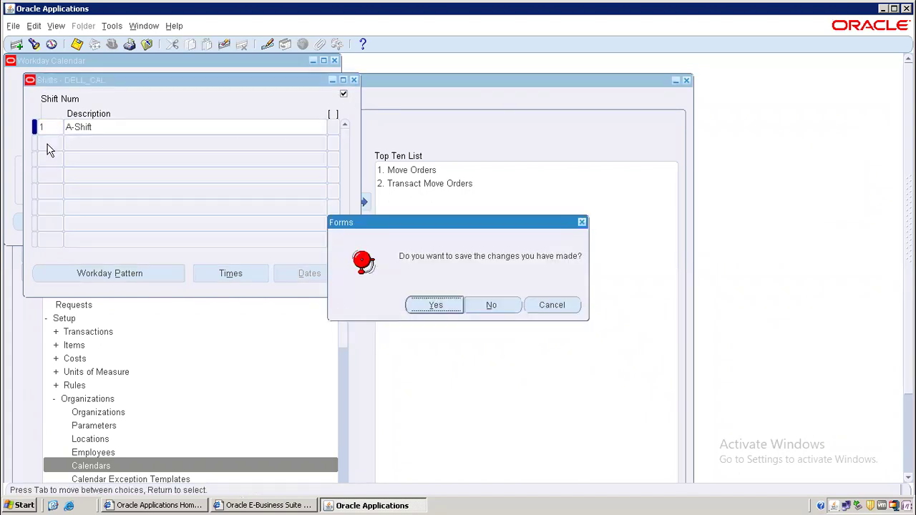
pyautogui.click(437, 306)
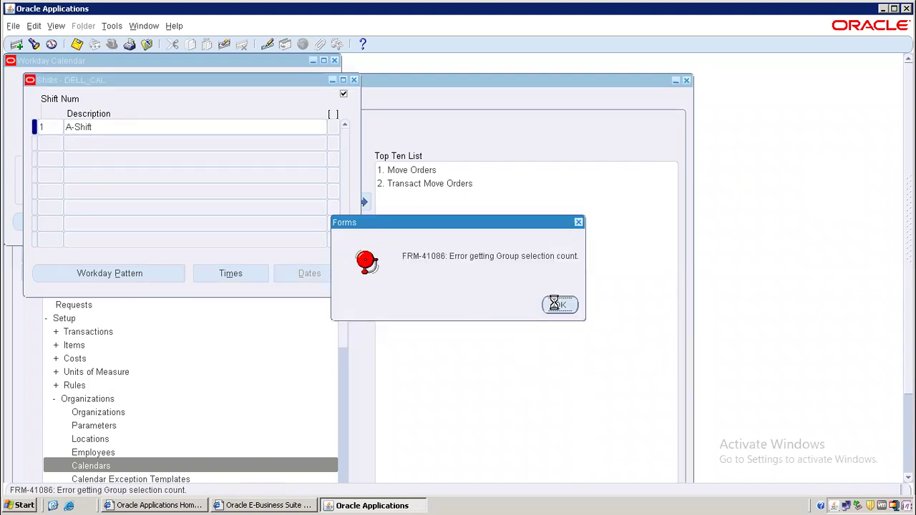
pyautogui.click(577, 222)
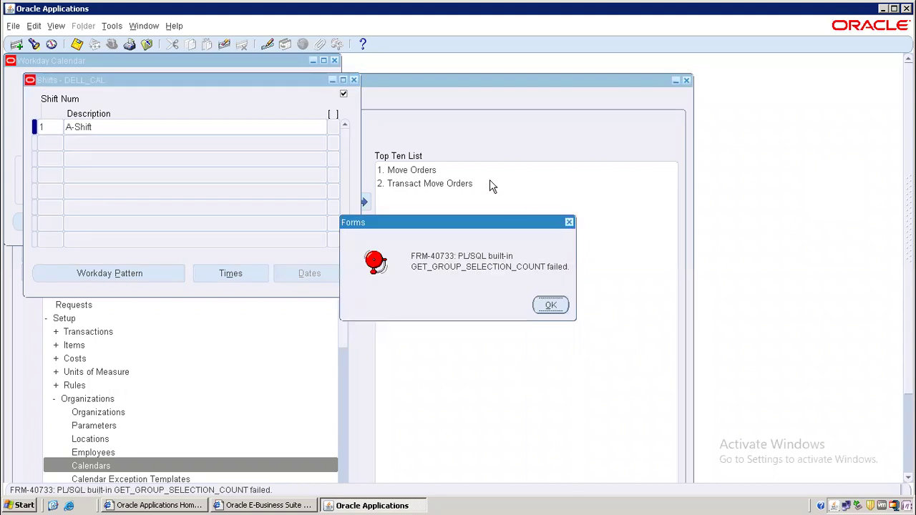
pyautogui.click(572, 222)
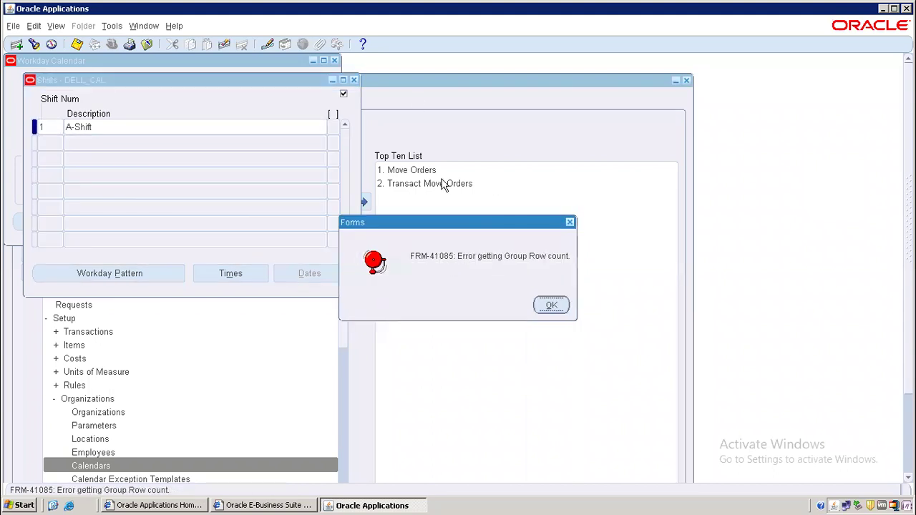
pyautogui.click(327, 266)
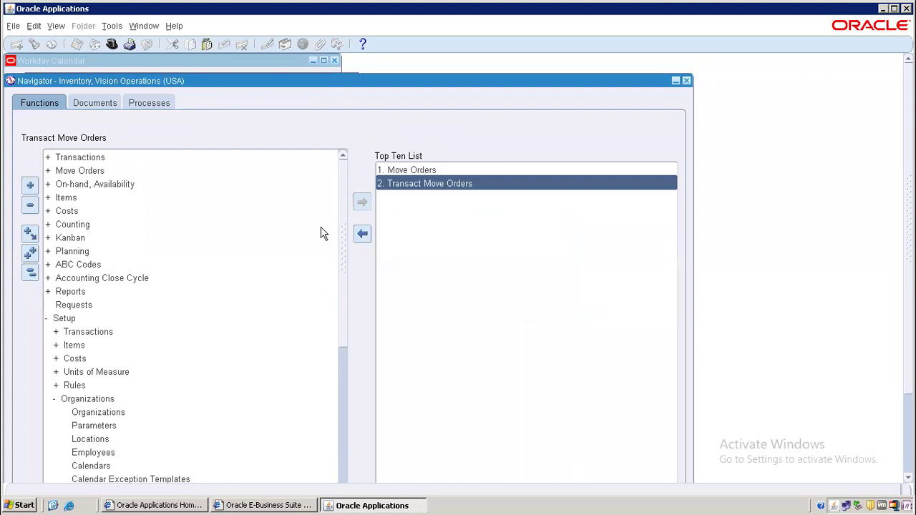
# Open Setup > Organizations > Calendars from the Inventory Navigator.
pyautogui.click(28, 274)
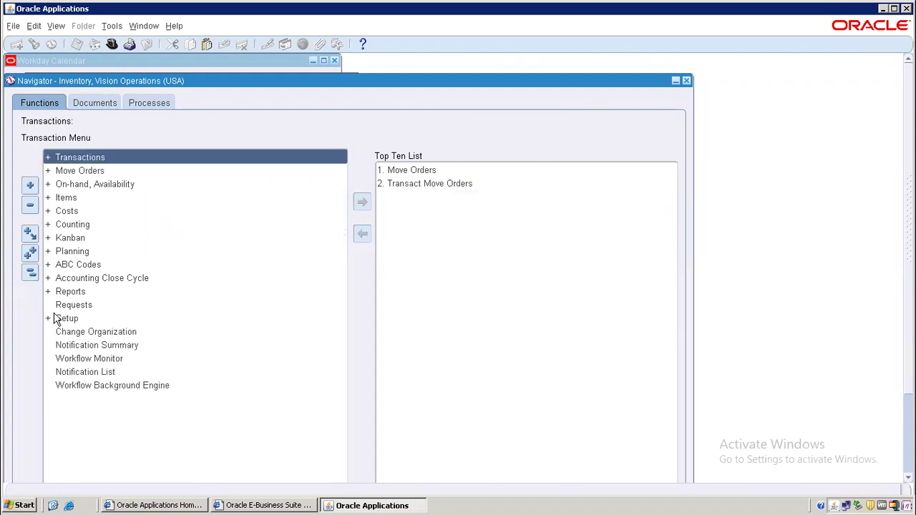
pyautogui.doubleClick(62, 319)
pyautogui.moveTo(345, 308); pyautogui.dragTo(345, 368)
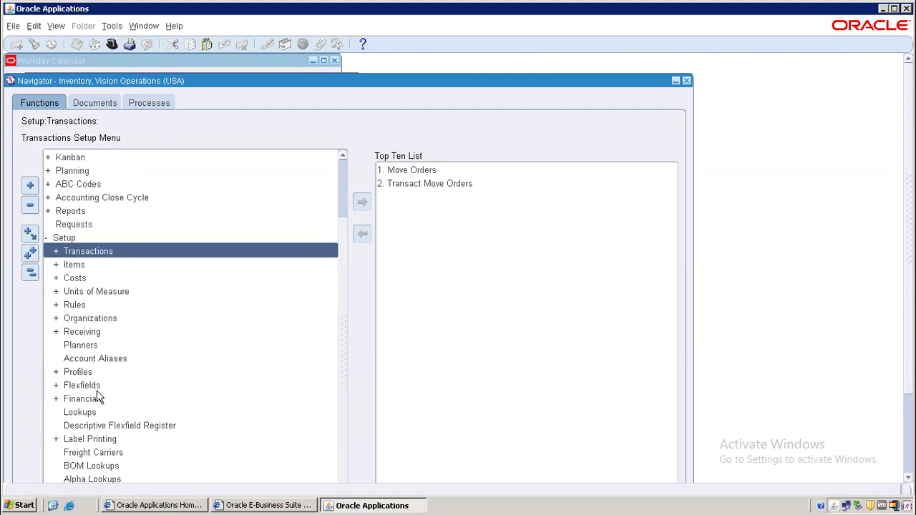
pyautogui.click(92, 321)
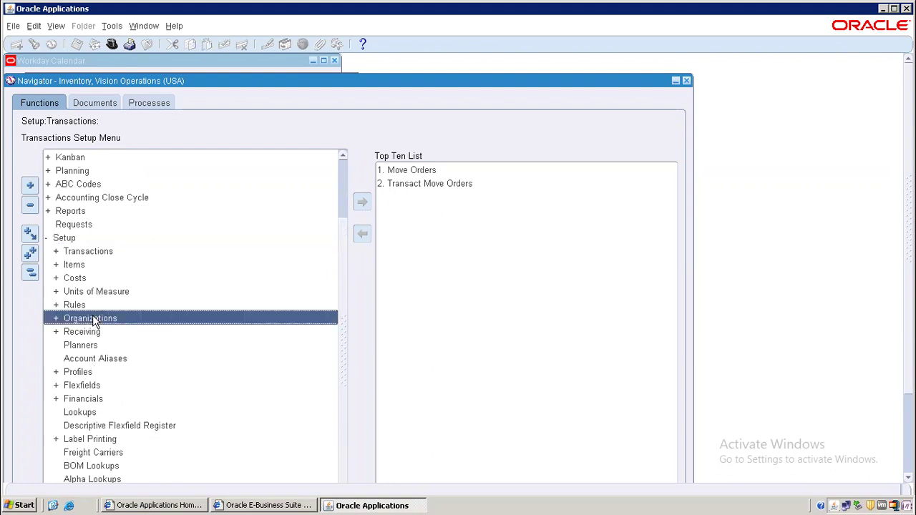
pyautogui.doubleClick(92, 320)
pyautogui.scroll(-2, 345, 360)
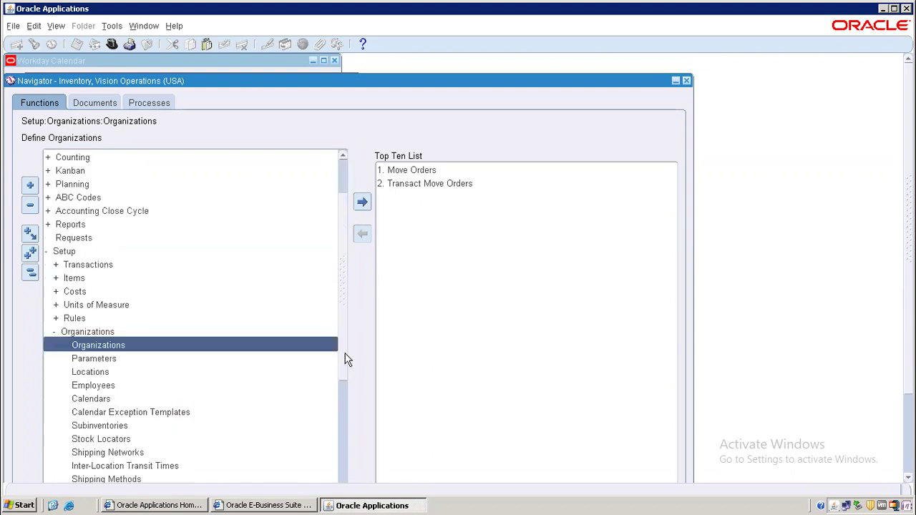
pyautogui.scroll(-3, 345, 365)
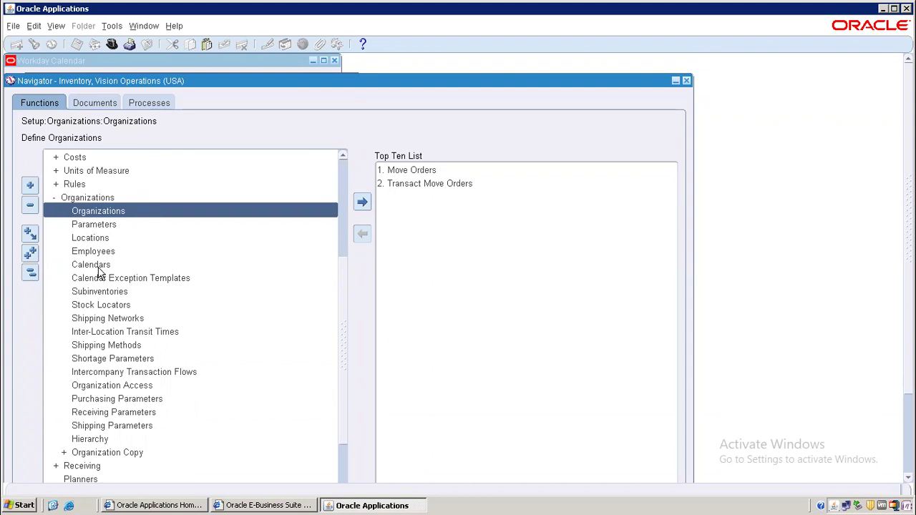
pyautogui.click(105, 266)
pyautogui.doubleClick(106, 266)
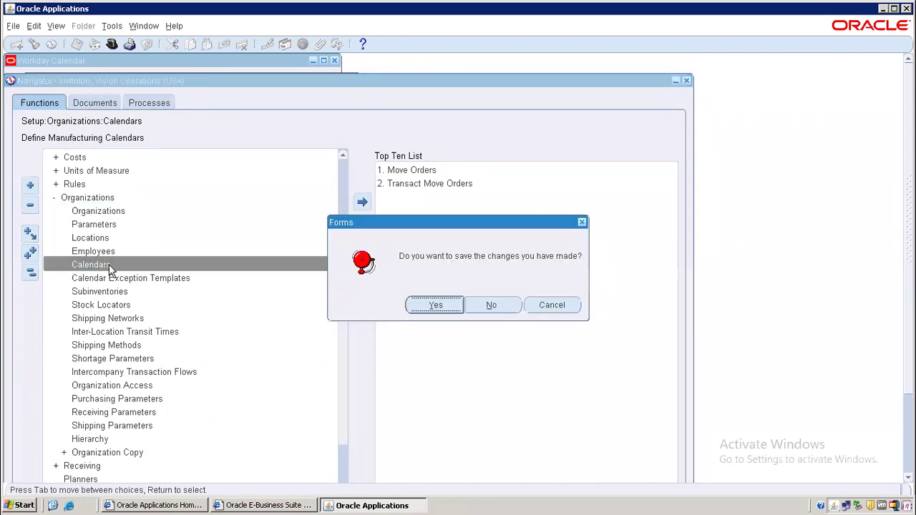
# Agree to save the pending calendar changes and dismiss the FRM-41086, FRM-40733 and following errors.
pyautogui.click(438, 306)
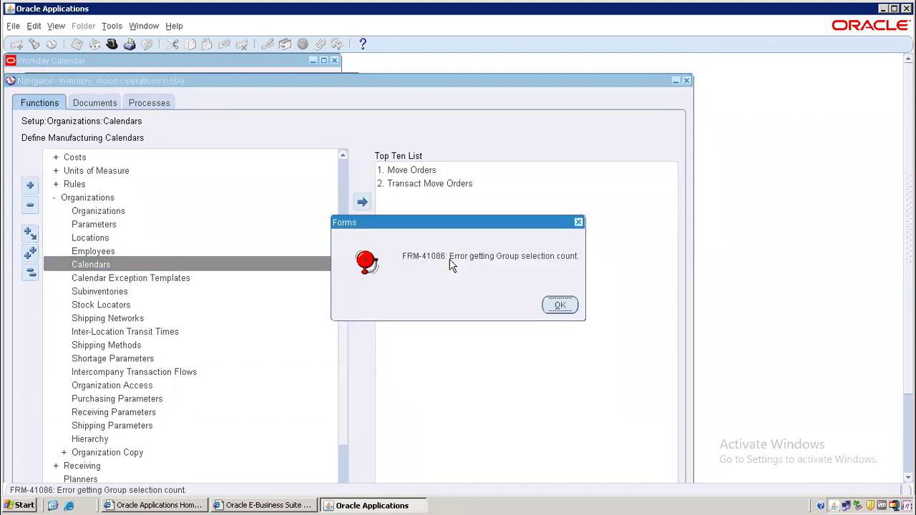
pyautogui.click(563, 306)
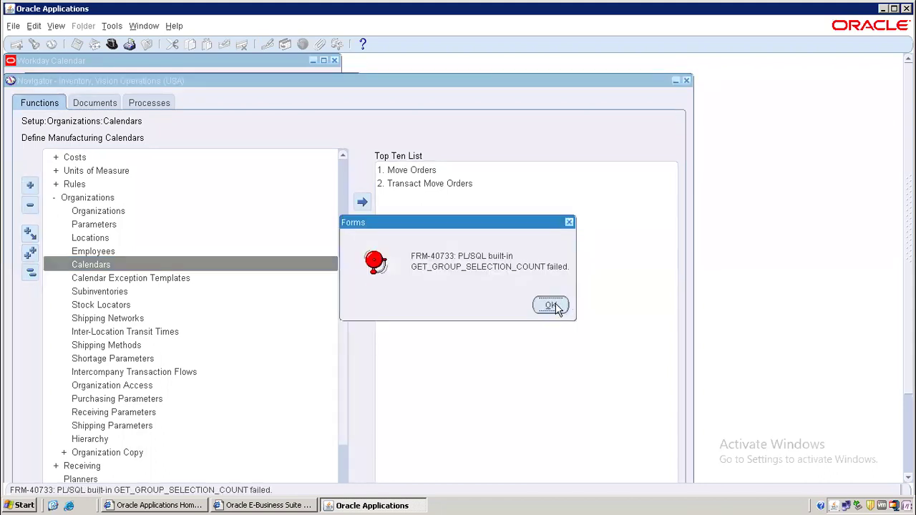
pyautogui.click(555, 307)
pyautogui.click(548, 307)
pyautogui.click(549, 307)
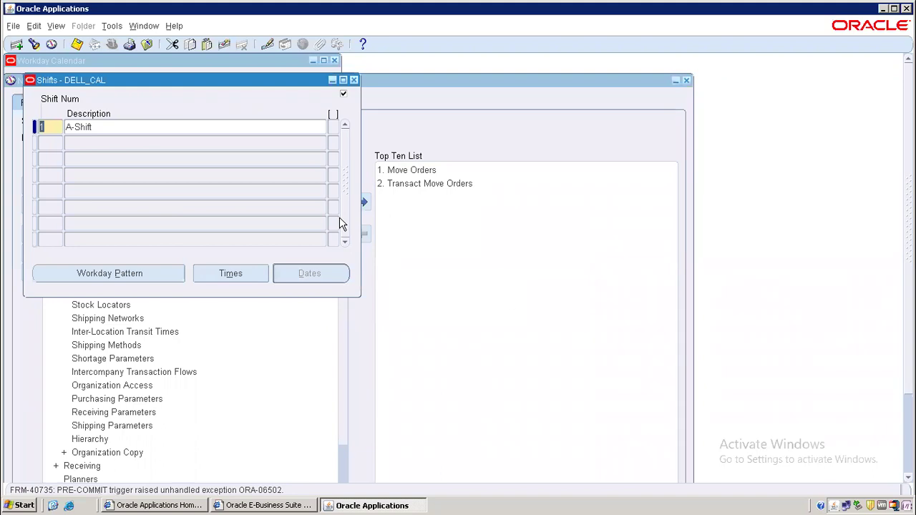
# Close the DELL_CAL Shifts and calendar forms without saving, acknowledge the note, and reopen Calendars.
pyautogui.click(353, 81)
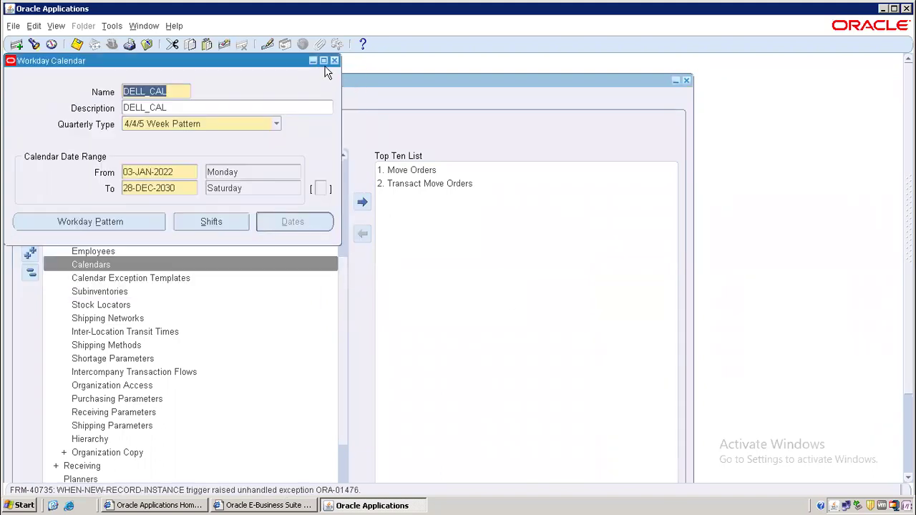
pyautogui.click(334, 62)
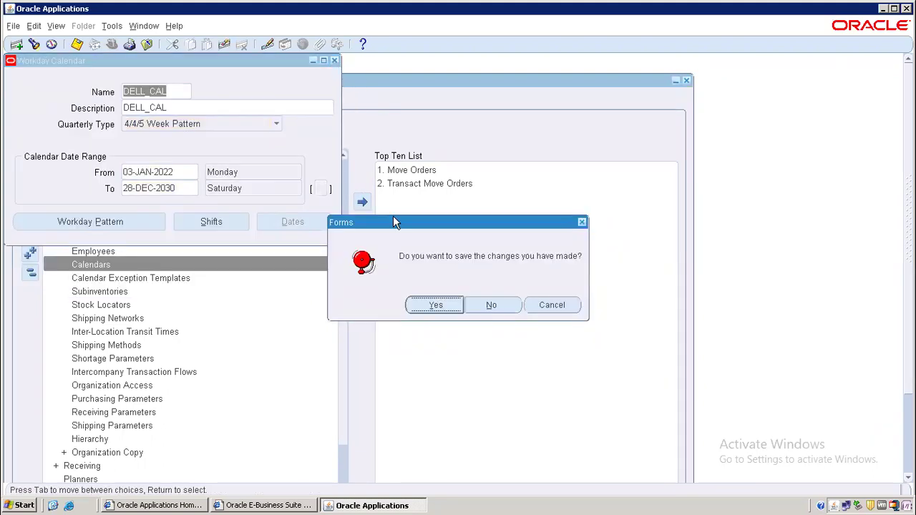
pyautogui.click(488, 306)
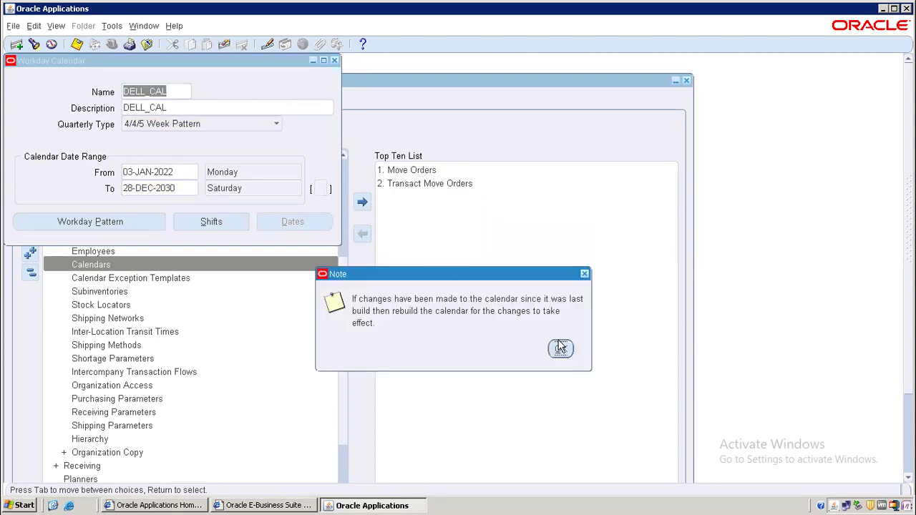
pyautogui.click(560, 348)
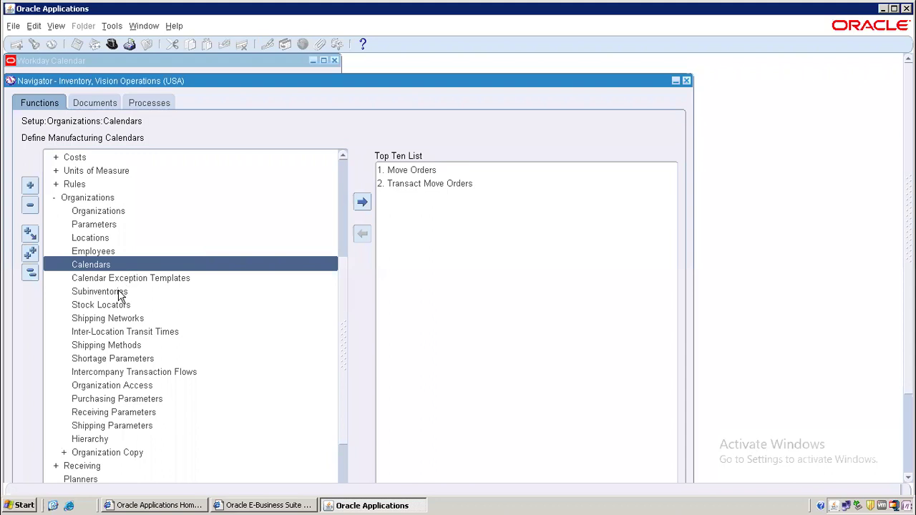
pyautogui.doubleClick(111, 263)
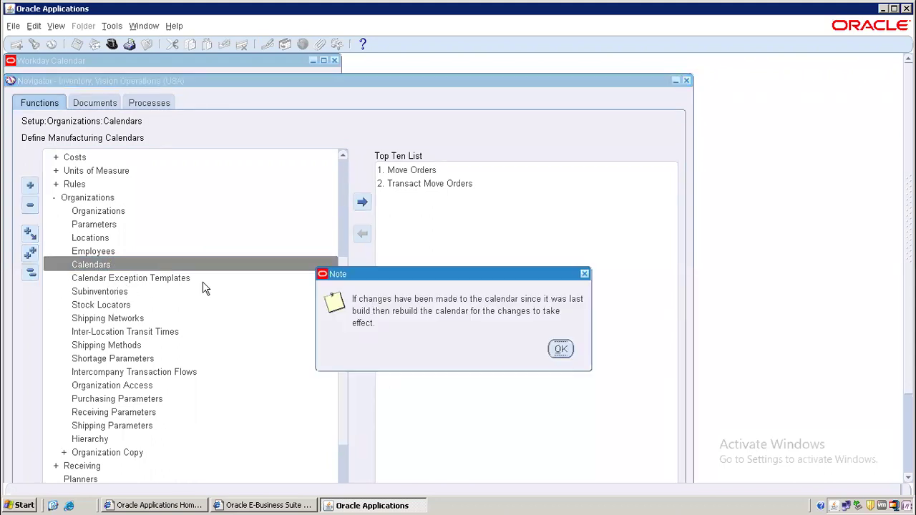
# Dismiss the rebuild note and minimize the remote session to show the INV Setups tracker workbook.
pyautogui.click(585, 274)
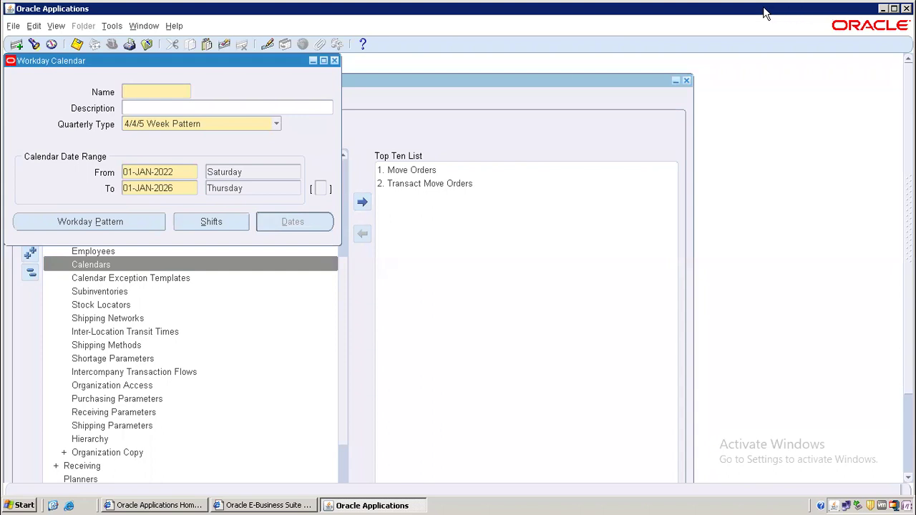
pyautogui.click(604, 137)
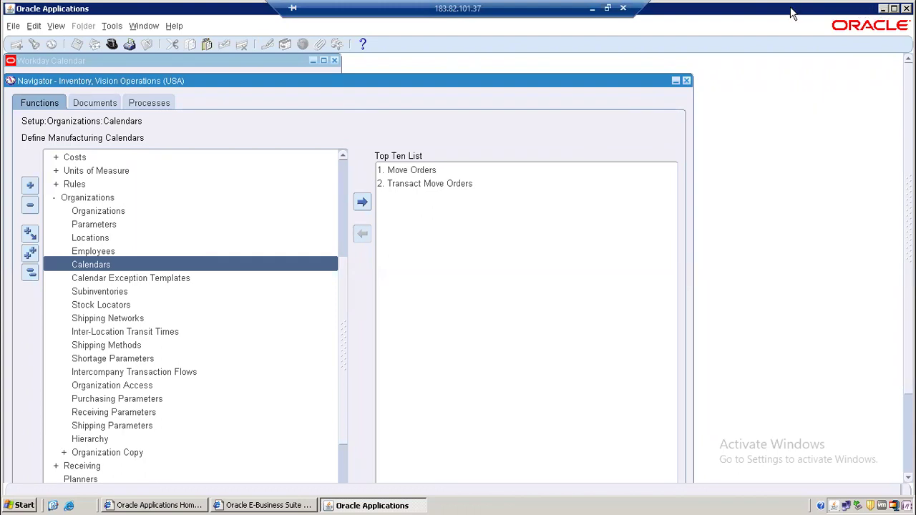
pyautogui.click(592, 9)
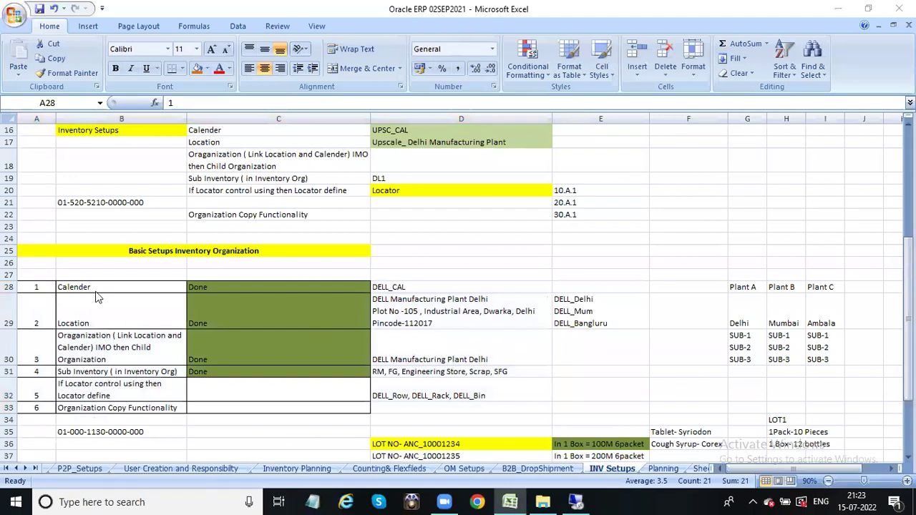
# Review the Basic Setups Inventory Organization rows, from Location through Organization Copy Functionality.
pyautogui.moveTo(36, 247); pyautogui.dragTo(474, 417)
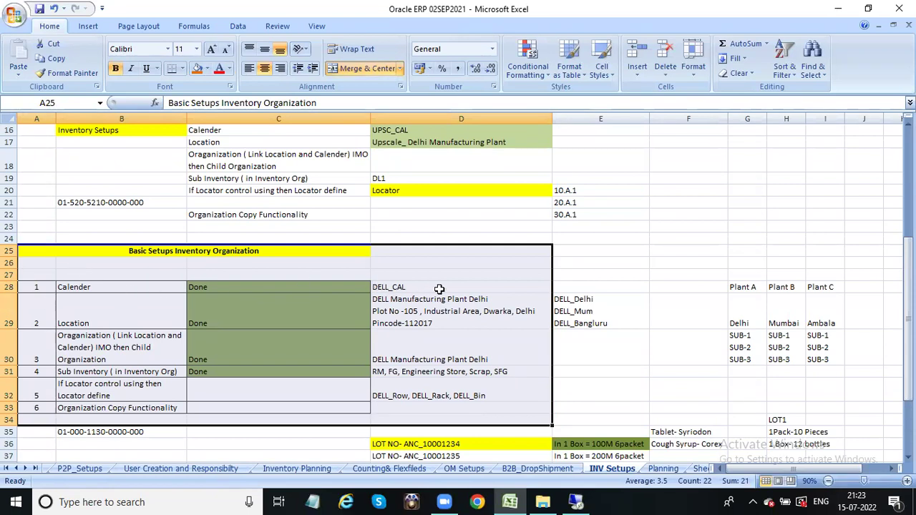
pyautogui.click(70, 315)
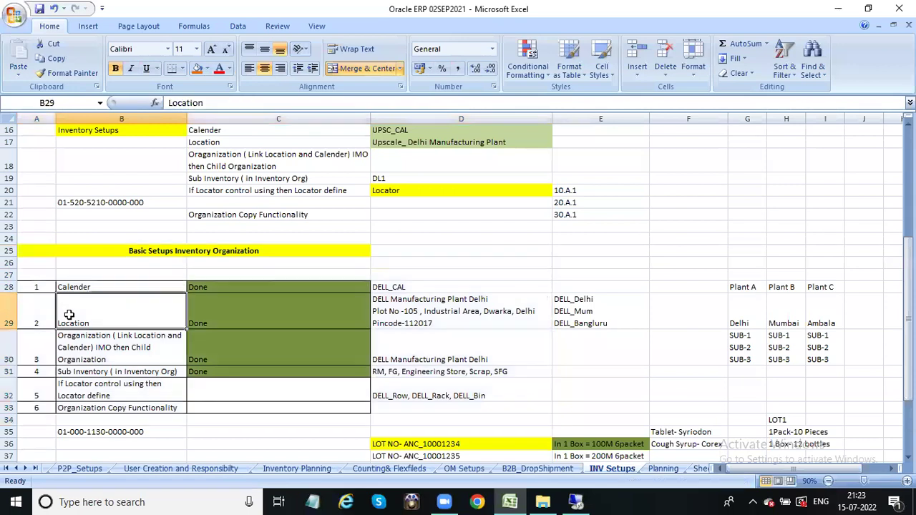
pyautogui.click(90, 352)
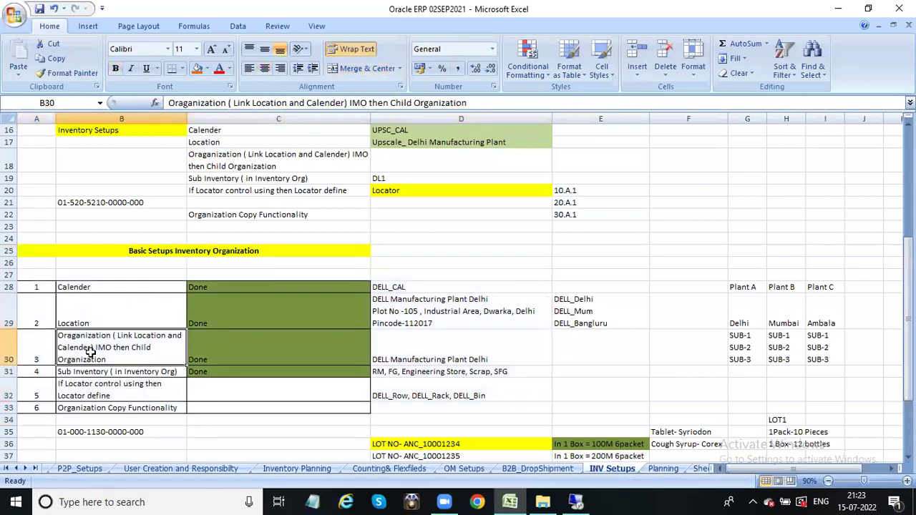
pyautogui.click(120, 373)
pyautogui.click(111, 387)
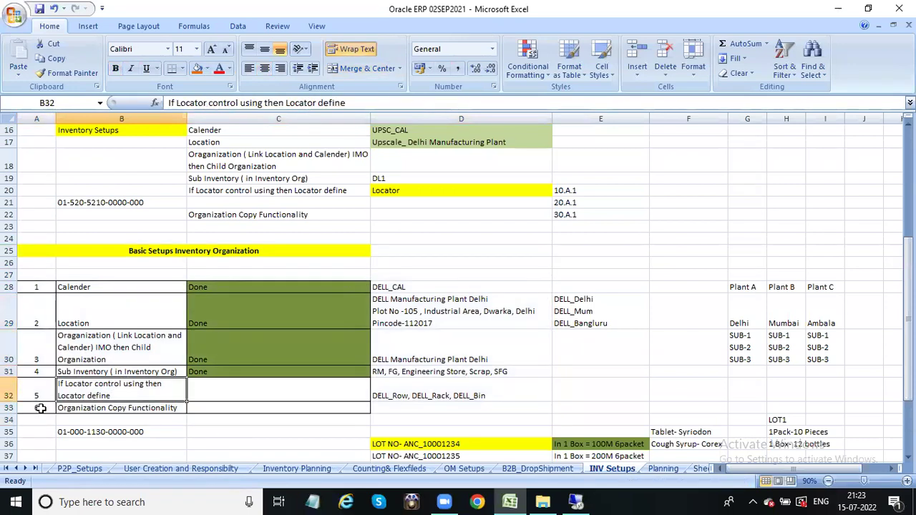
pyautogui.click(129, 408)
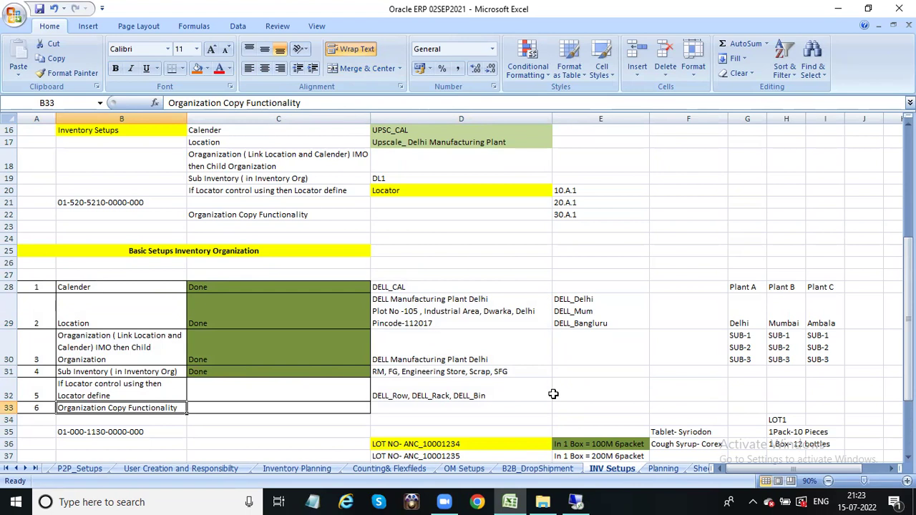
# Look over the A25–E32 tracker block, then save the Oracle ERP 02SEP2021 workbook.
pyautogui.moveTo(907, 282); pyautogui.dragTo(907, 295)
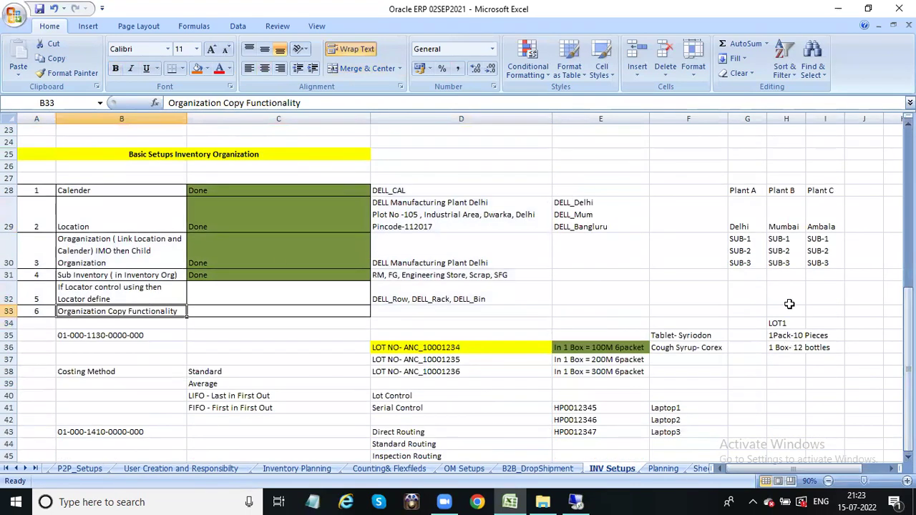
pyautogui.moveTo(41, 155); pyautogui.dragTo(595, 290)
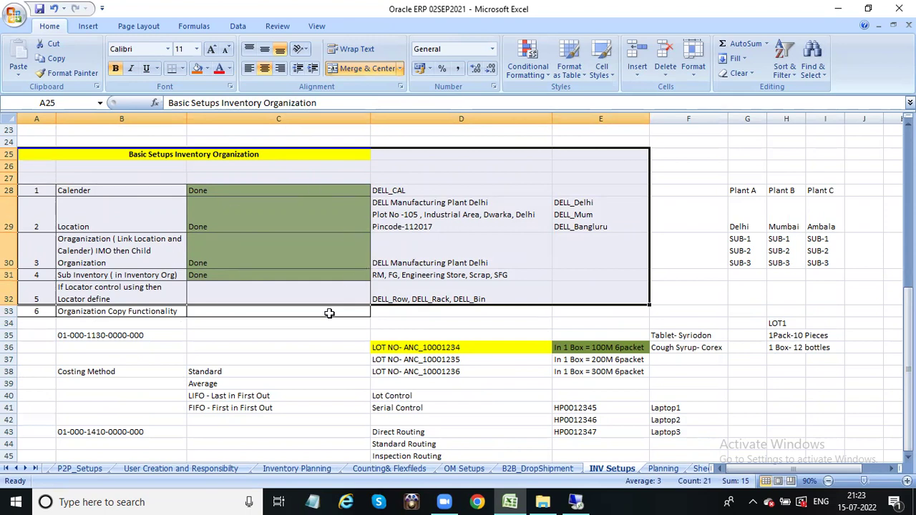
pyautogui.click(306, 335)
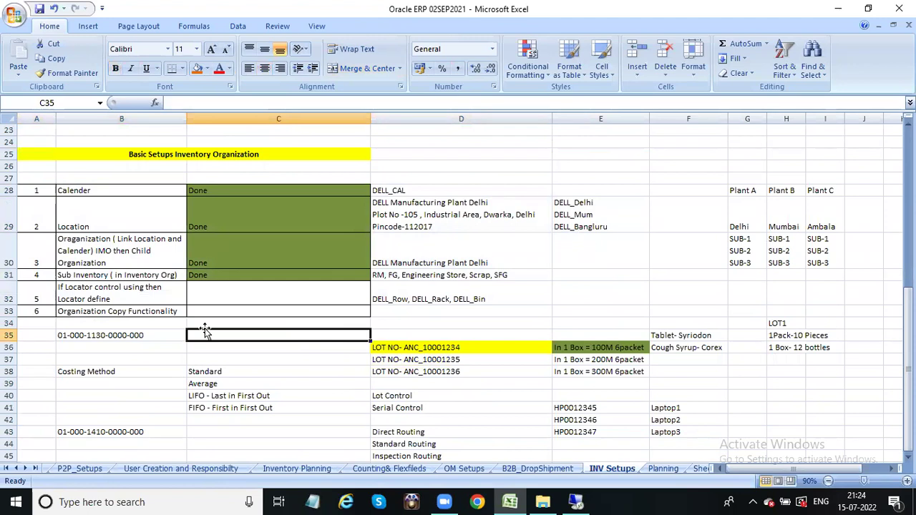
pyautogui.click(37, 9)
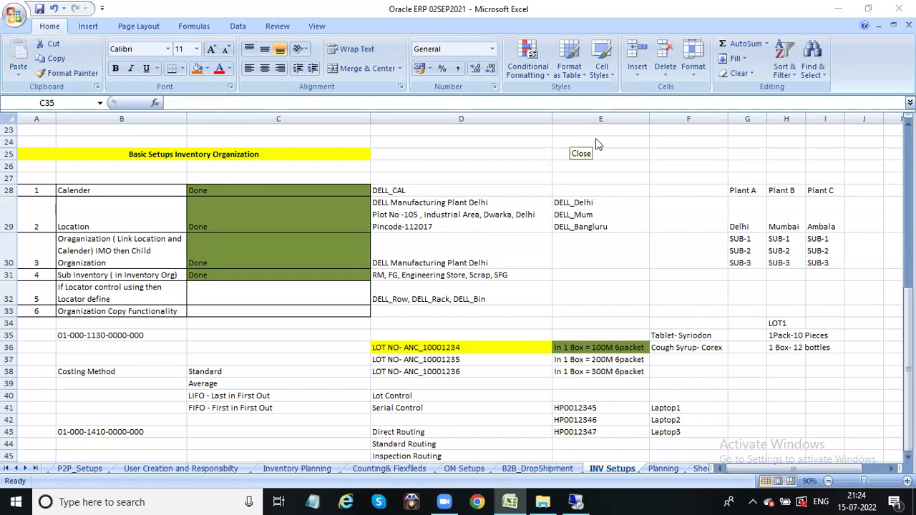
# Back in Oracle, reopen Calendars and close the blank Workday Calendar form, acknowledging both notes.
pyautogui.click(577, 501)
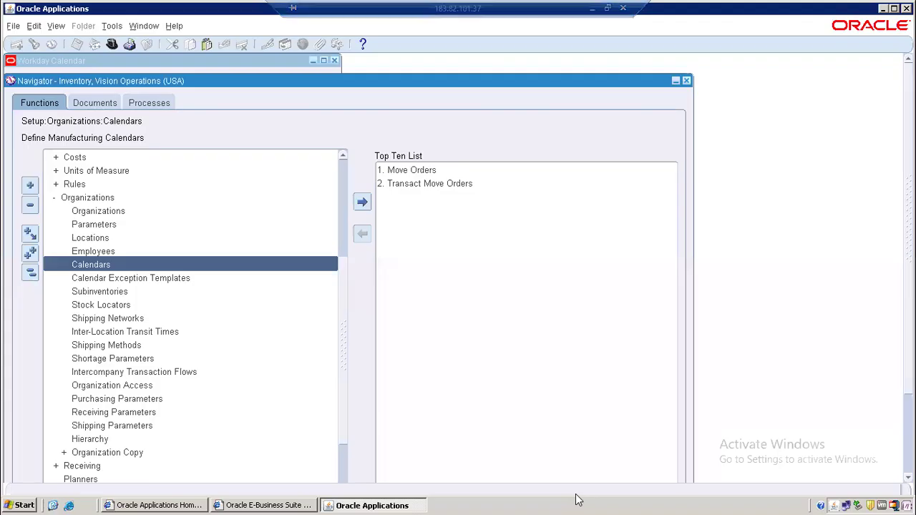
pyautogui.doubleClick(109, 269)
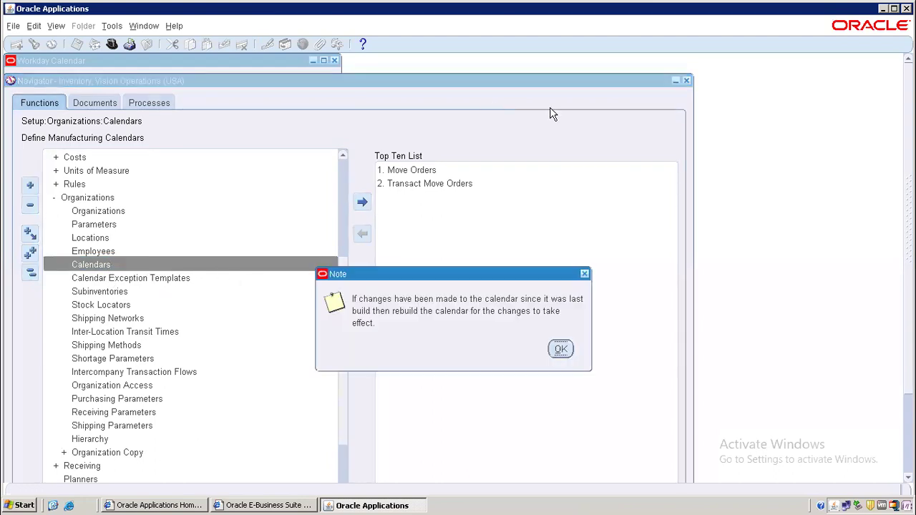
pyautogui.click(560, 349)
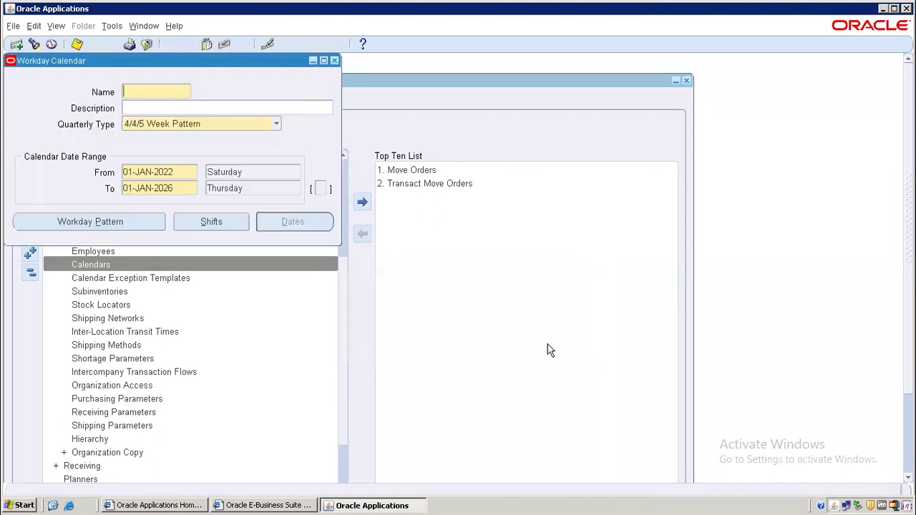
pyautogui.click(334, 61)
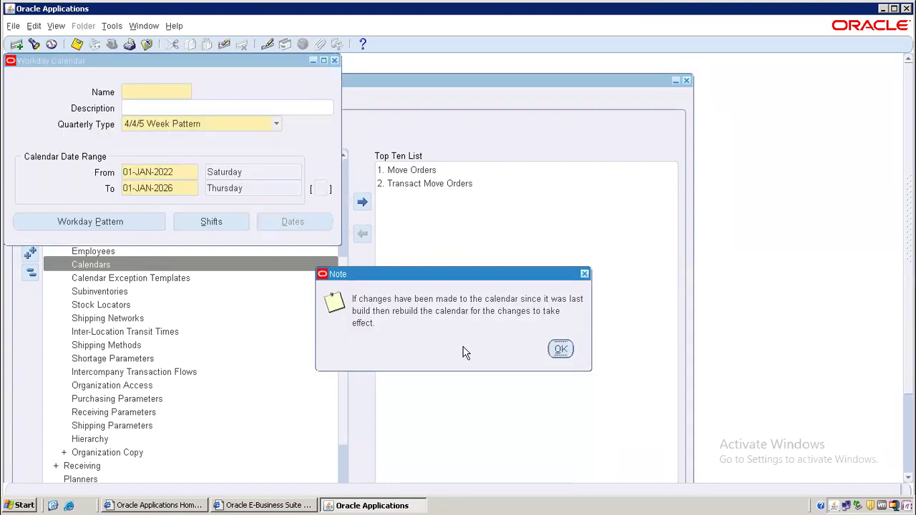
pyautogui.click(561, 350)
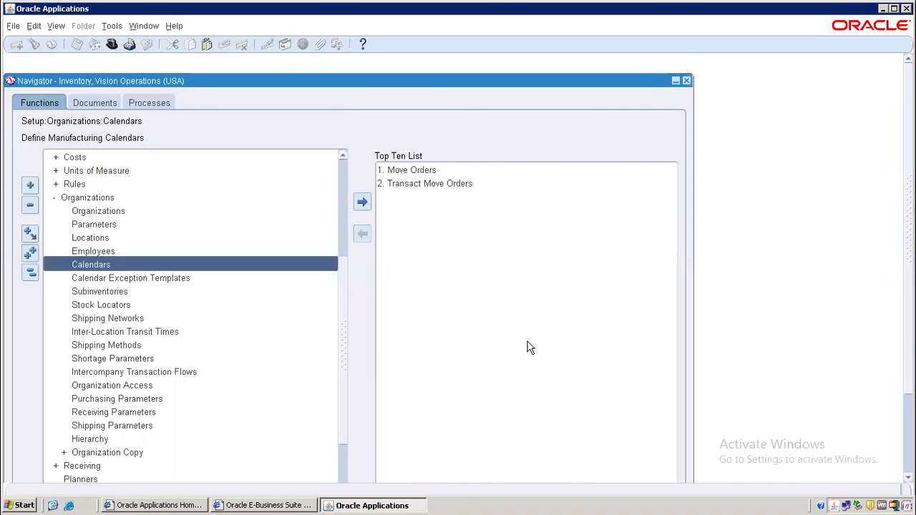